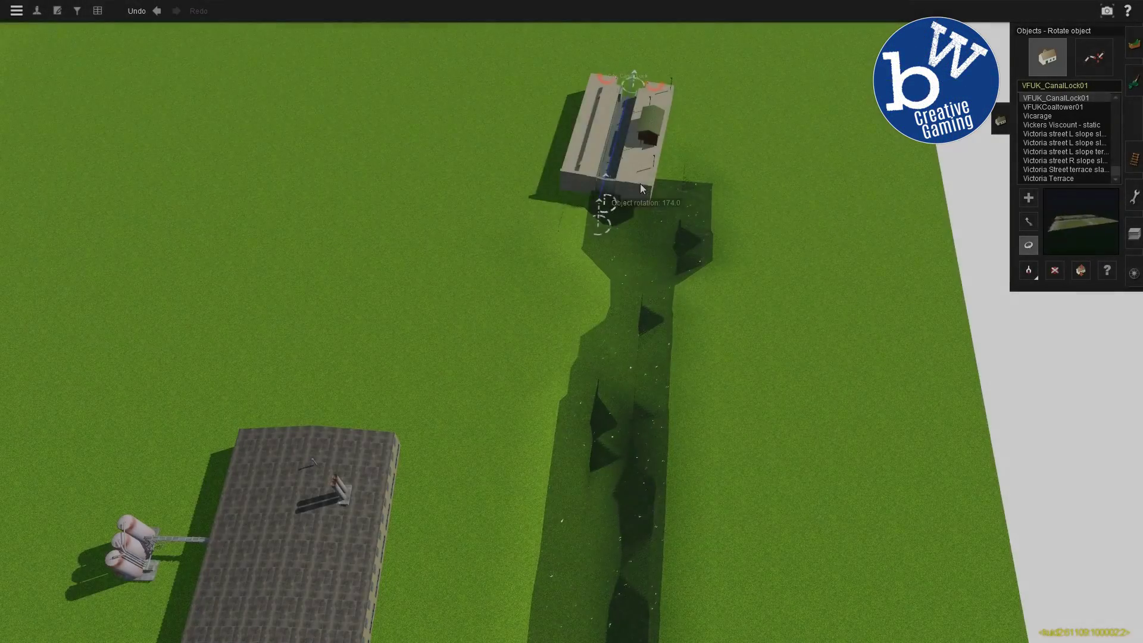
- Position the canal lock at the channel's end and lower it to a height of about -2.20 m (-6.60 m)
key("Up")
key("Left")
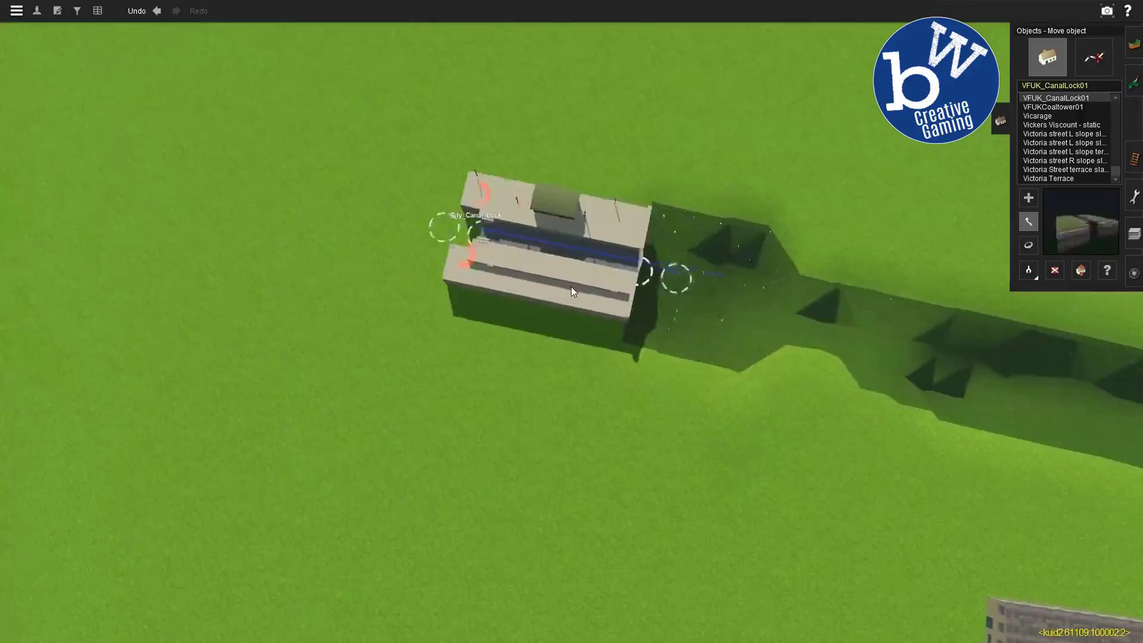
key("Down")
key("Up")
key("h")
left_click_drag(568, 285, 569, 410)
scroll(631, 357, "up", 5)
key("Right")
key("Down")
key("Left")
key("Left")
scroll(637, 327, "down", 3)
left_click_drag(602, 306, 575, 480)
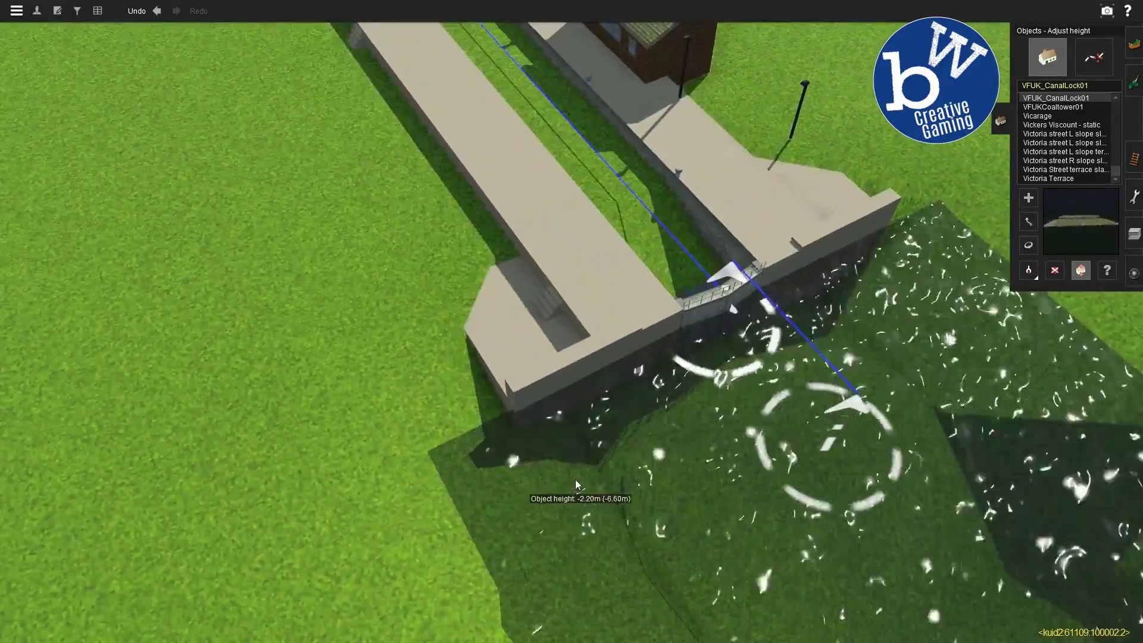
- Lower the terrain inside the canal lock's chamber with the Height down tool
key("Down")
key("Up")
scroll(549, 259, "down", 3)
left_click(1134, 45)
left_click(1078, 52)
key("Up")
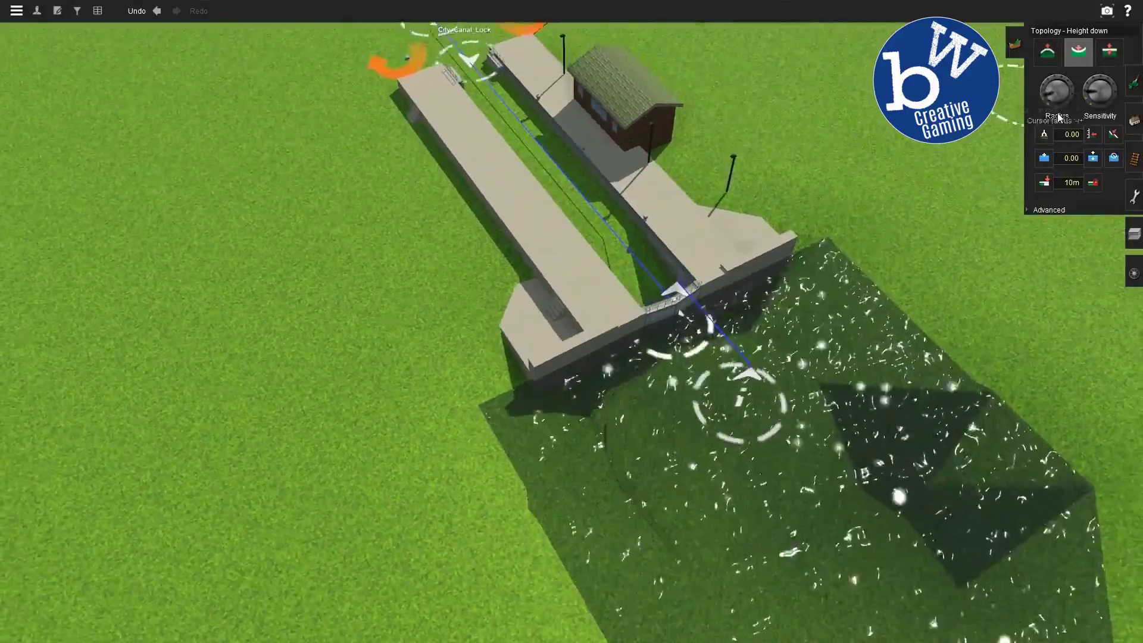
left_click(484, 119)
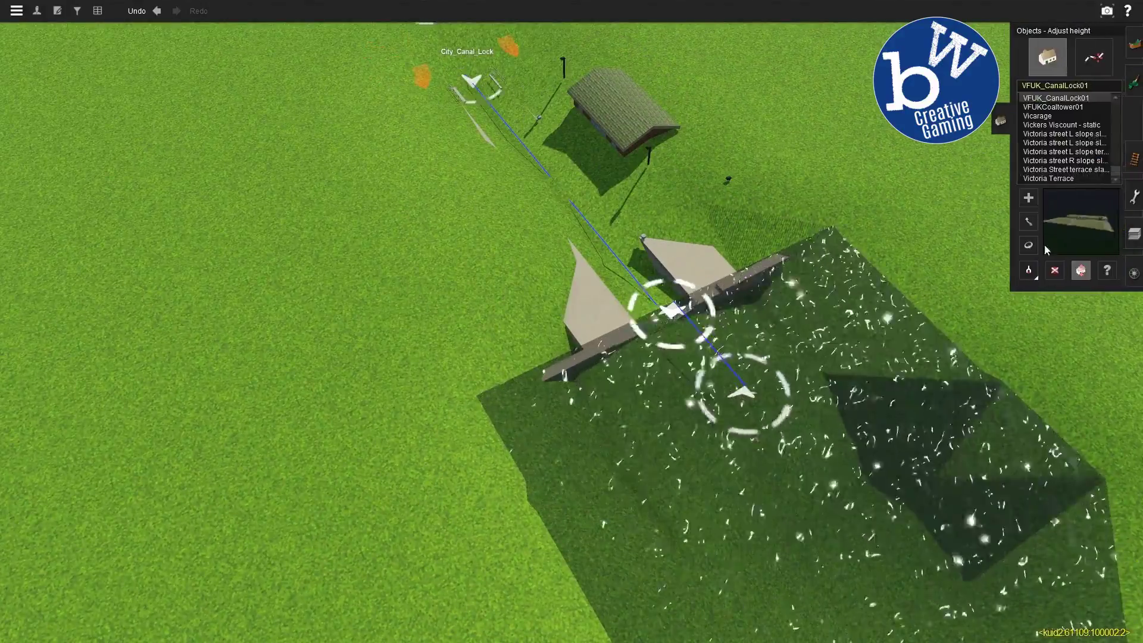
- Adjust the canal lock's height and dig down the ground outside its far entrance
key("Down")
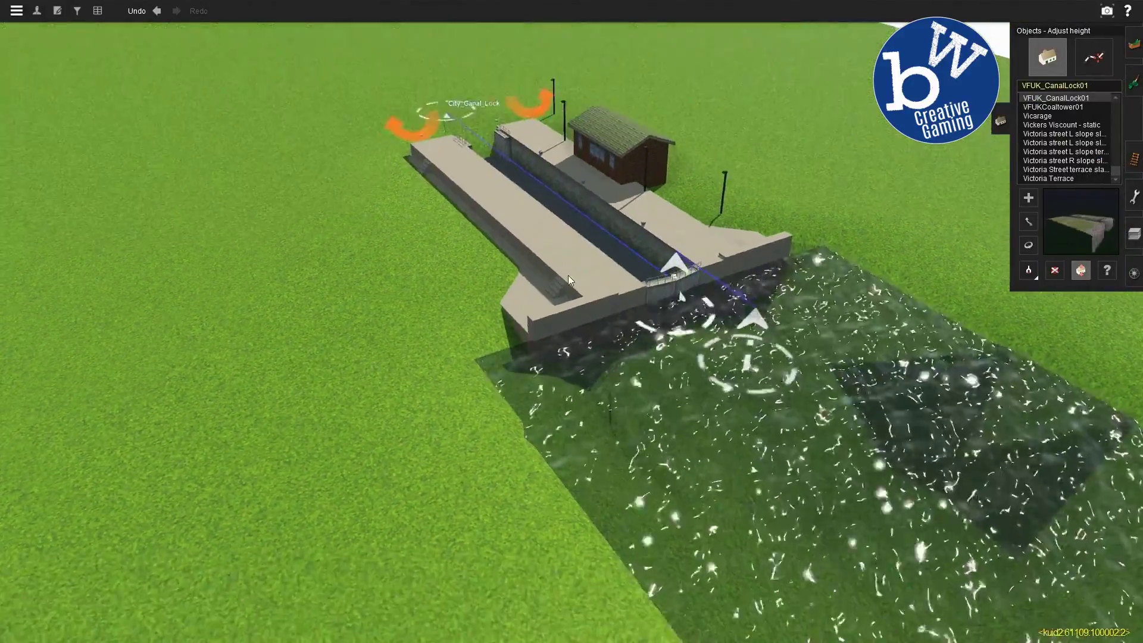
key("Left")
right_click(456, 305)
key("Up")
key("F1")
left_click(505, 291)
key("Left")
key("Down")
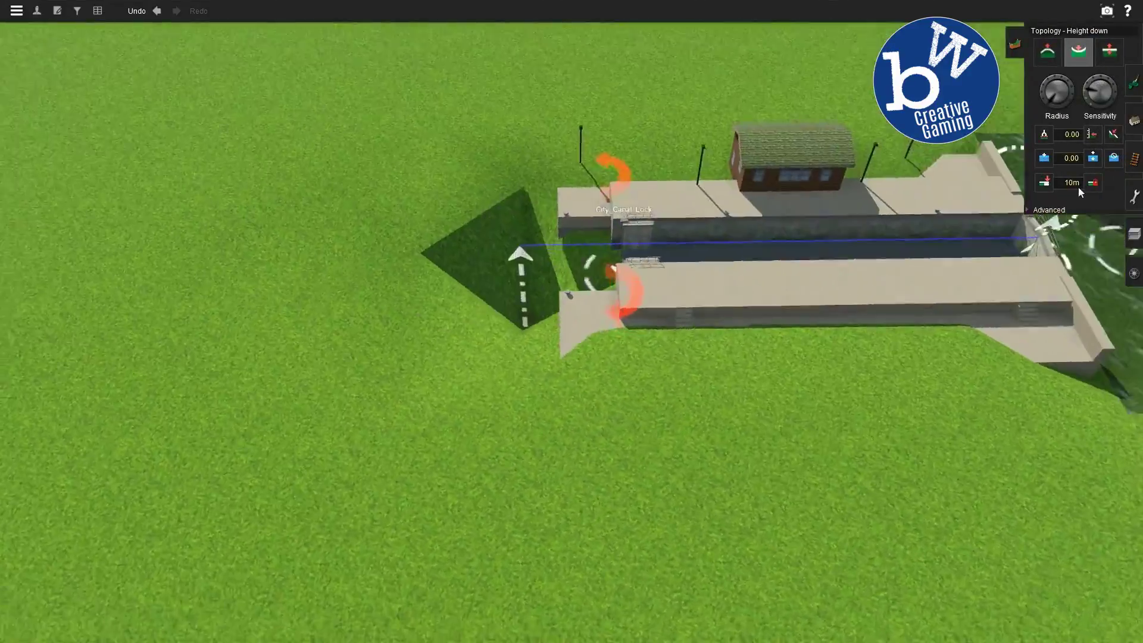
- Sample the dug ground's height and apply -9.08 to the terrain in front of the lock's far entrance
key("Up")
key("g")
right_click(527, 345)
left_click(599, 281)
key("Left")
key("Down")
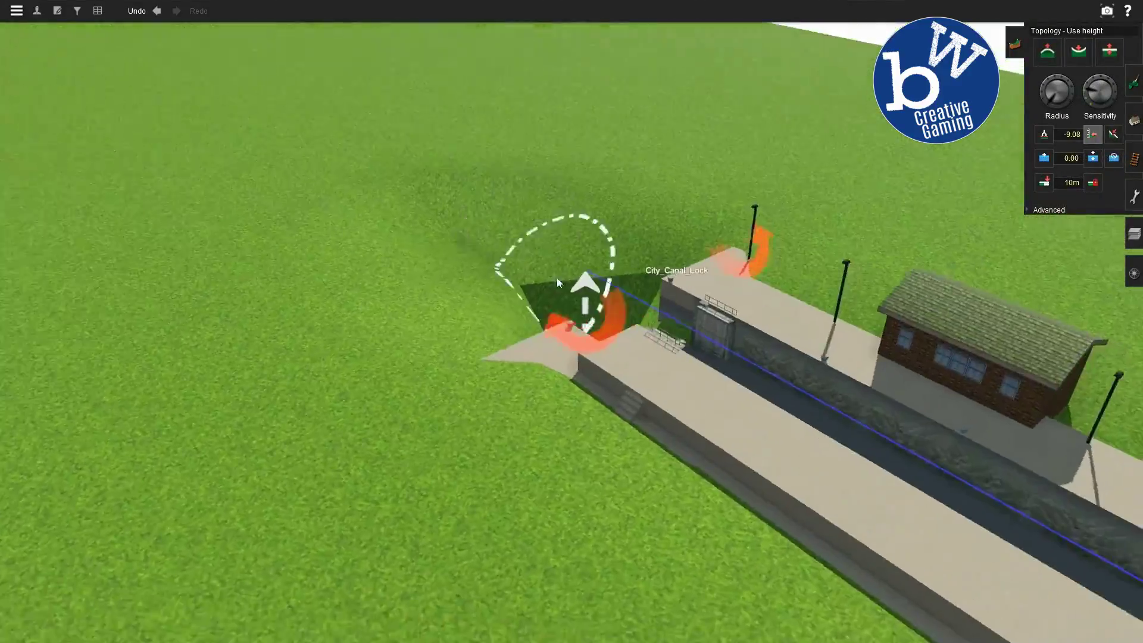
- Resample the ground height by the lock's far entrance and level patches of the channel beyond it to -13.75
key("Up")
key("Down")
scroll(502, 176, "down", 3)
key("Up")
key("Left")
key("Up")
key("g")
left_click(606, 337)
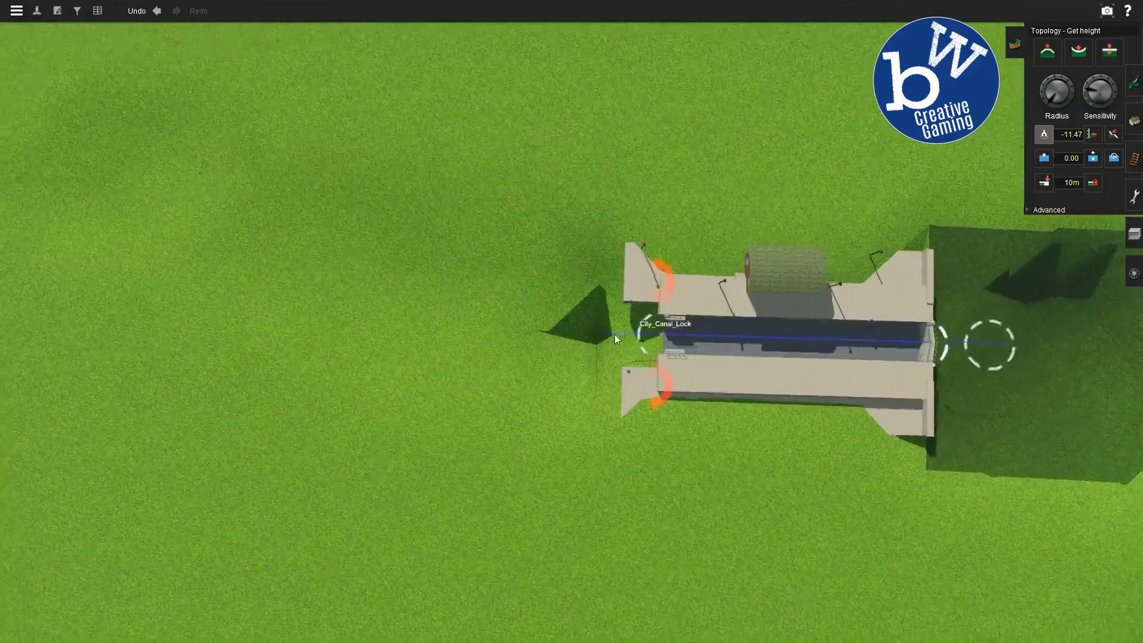
left_click(1092, 135)
right_click_drag(805, 200, 524, 358)
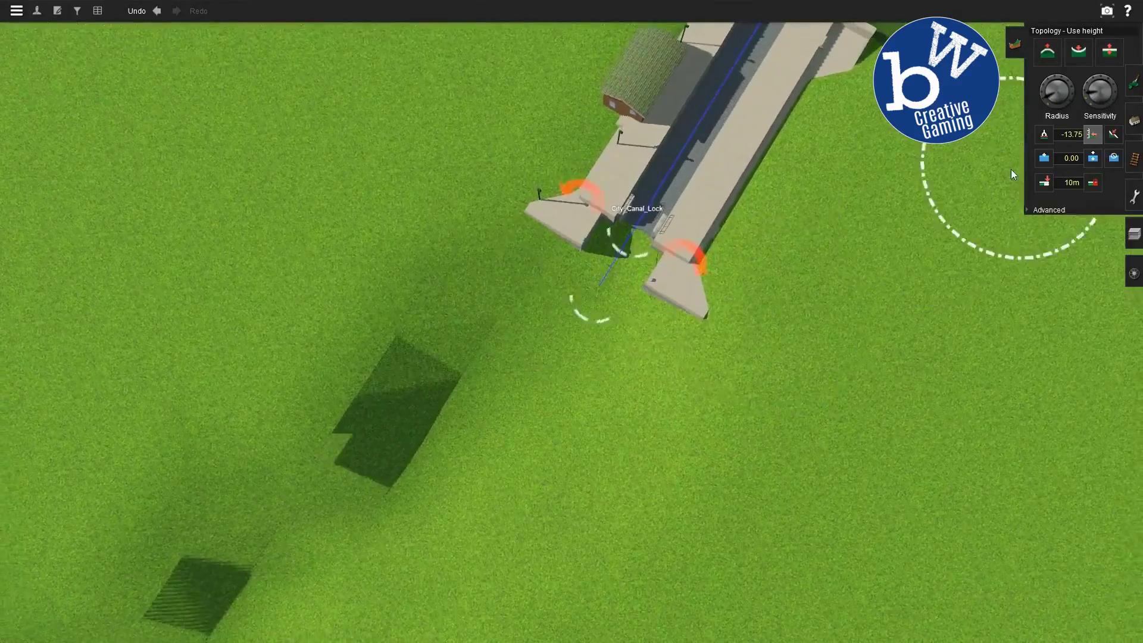
- Add water at height -8 in front of the lock's far entrance
scroll(1016, 185, "up", 2)
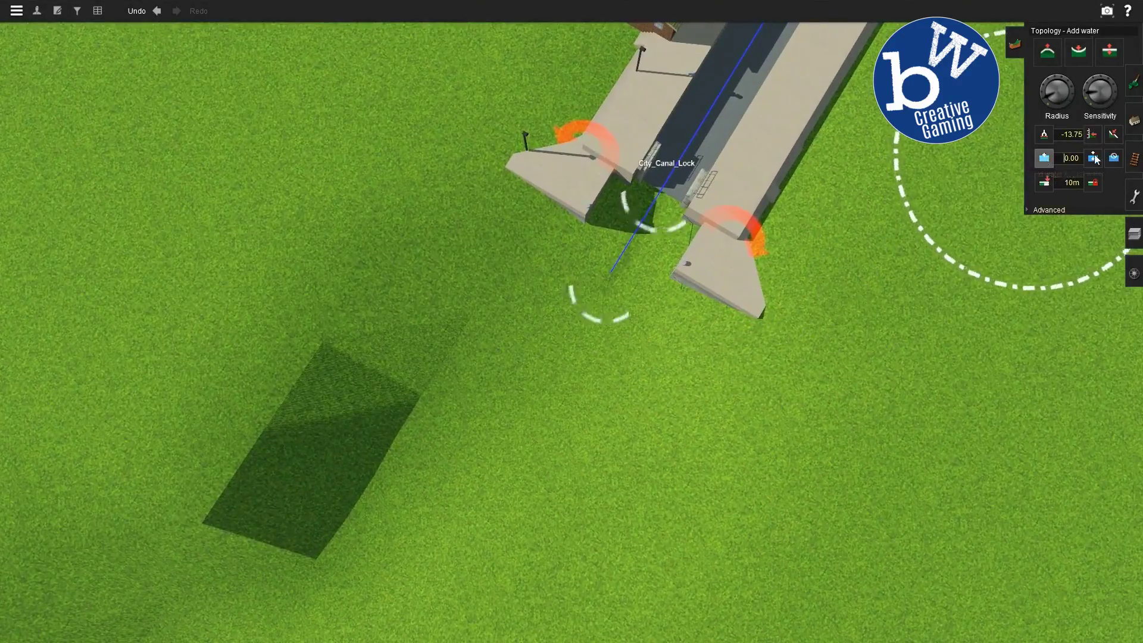
scroll(675, 244, "up", 4)
right_click_drag(675, 244, 580, 506)
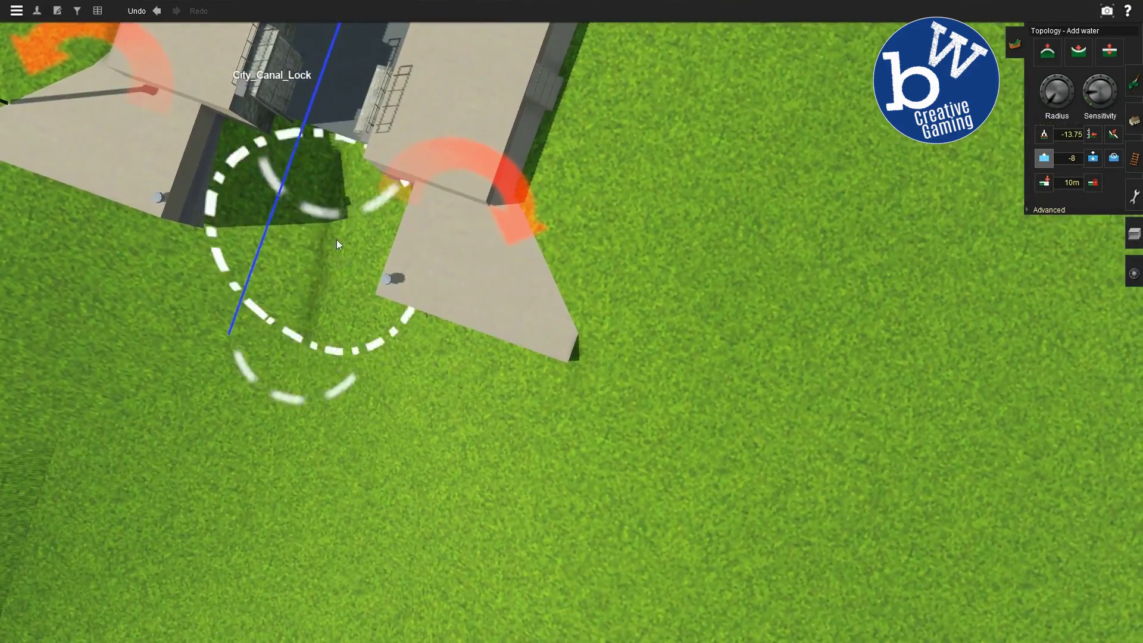
left_click(337, 239)
right_click_drag(337, 239, 360, 378)
- Raise the water level outside the lock's far entrance to about -6.77
left_click(1092, 158)
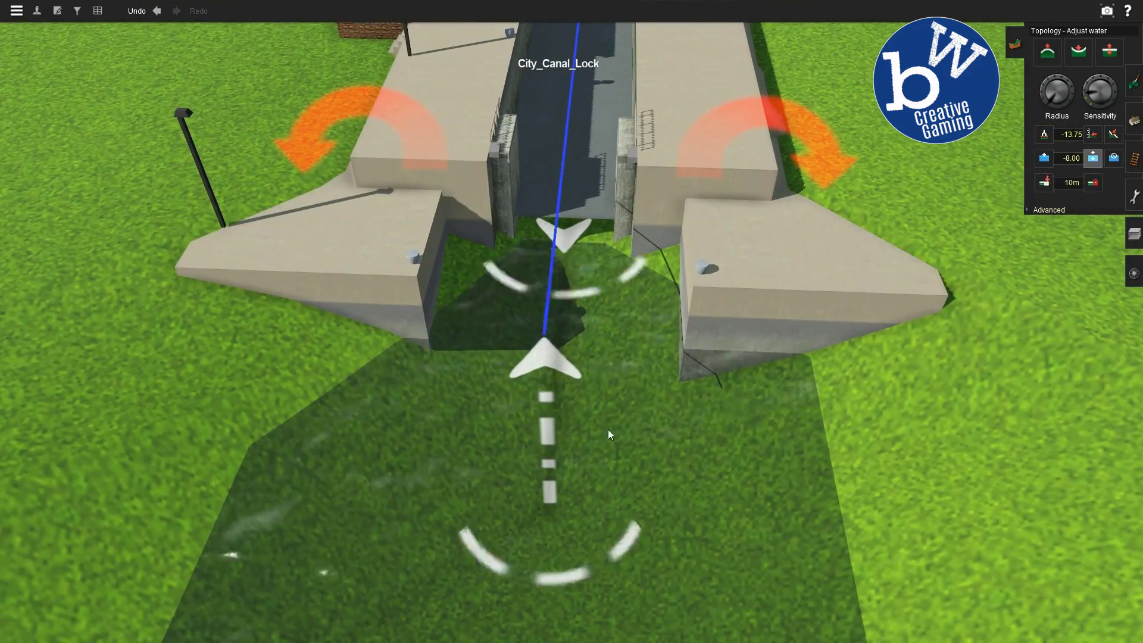
left_click_drag(631, 422, 823, 399)
right_click_drag(823, 399, 530, 146)
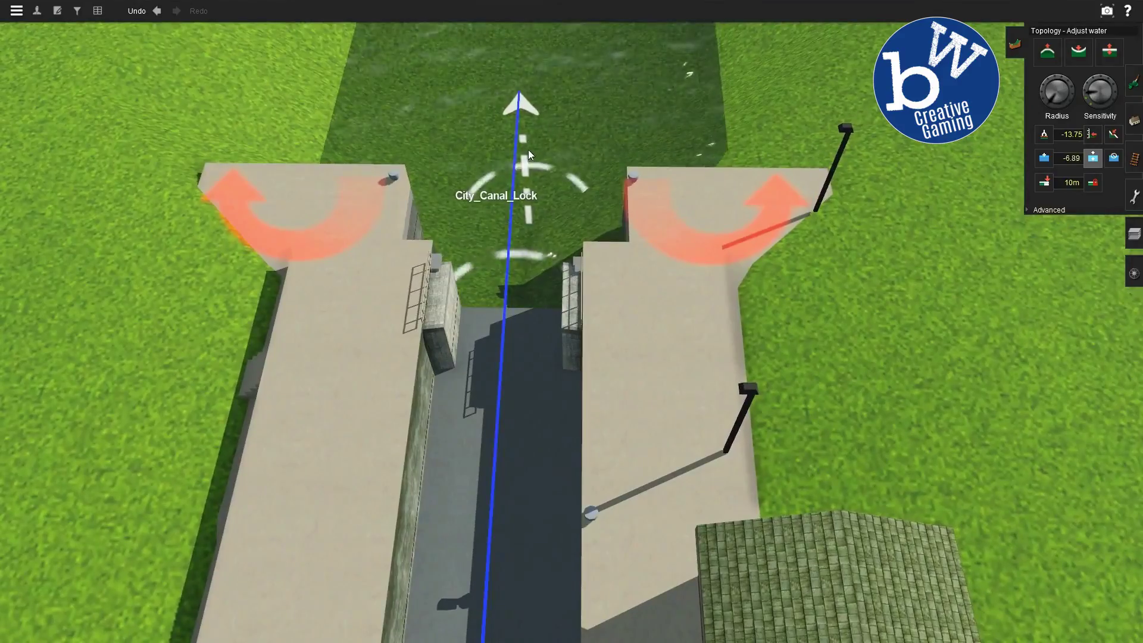
left_click_drag(534, 105, 534, 103)
- Add water along the channel beyond the lock with a larger brush radius, at height -6.77
right_click_drag(535, 102, 893, 250)
left_click(1044, 158)
right_click_drag(692, 331, 302, 239)
scroll(302, 244, "down", 4)
left_click_drag(1049, 100, 1045, 89)
scroll(447, 256, "down", 1)
left_click_drag(446, 256, 256, 107)
mouse_move(255, 107)
right_mouse_down()
mouse_move(524, 35)
mouse_move(657, 324)
mouse_move(609, 185)
mouse_move(602, 98)
mouse_move(628, 328)
mouse_move(945, 312)
mouse_move(1045, 293)
mouse_move(1057, 238)
right_mouse_up()
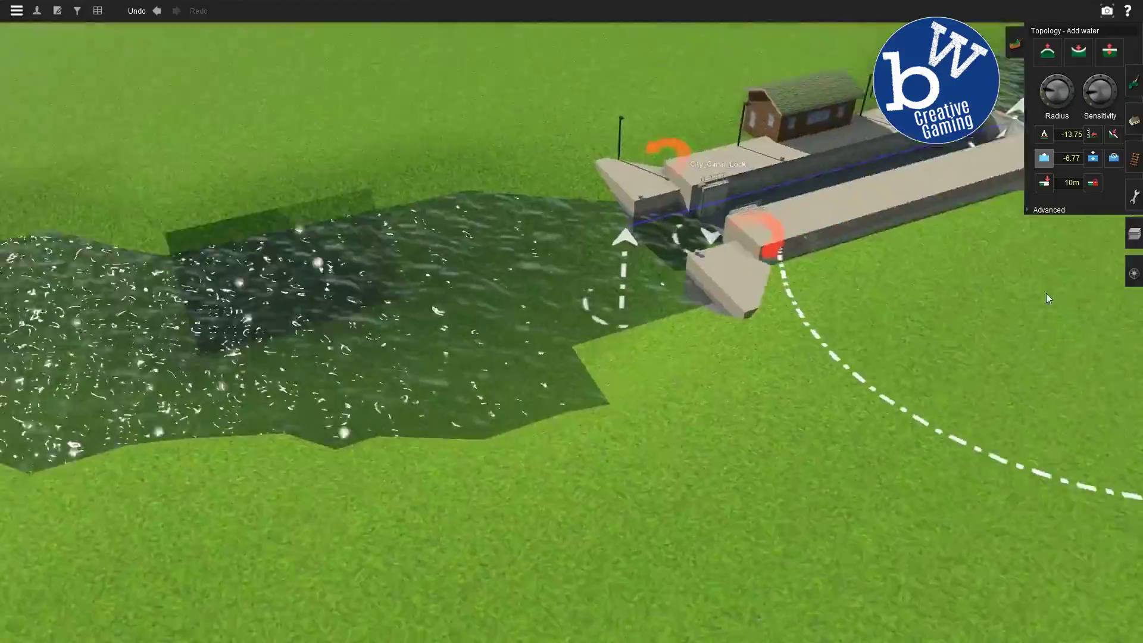
- Filter the ground textures for "mud", choose a brown mud texture and adjust the brush radius for the channel
left_click(1133, 82)
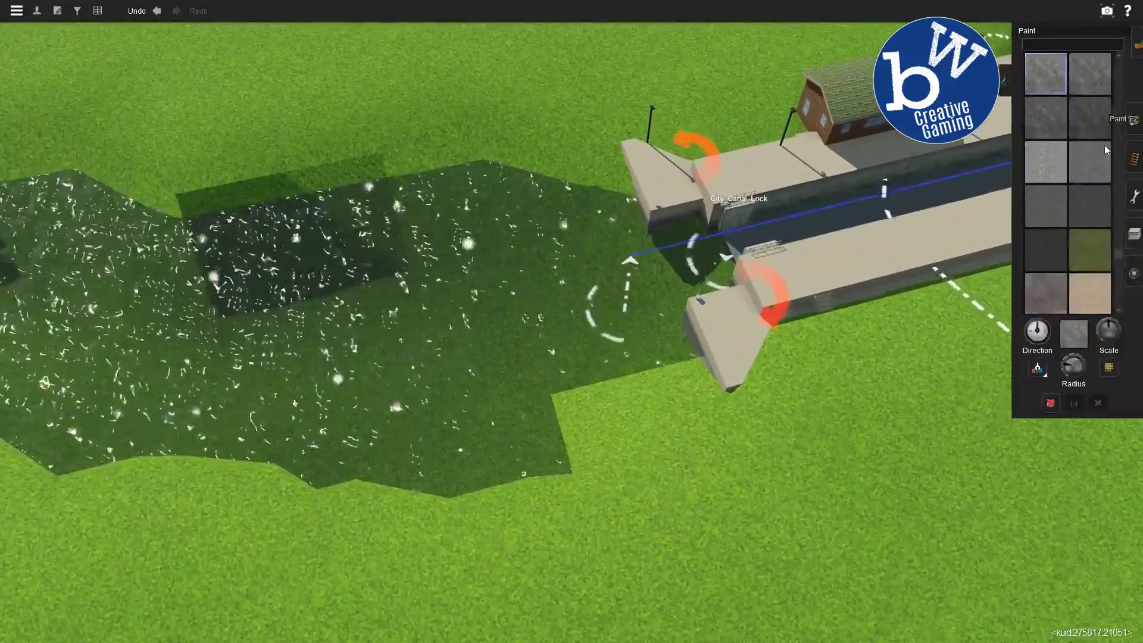
left_click(76, 12)
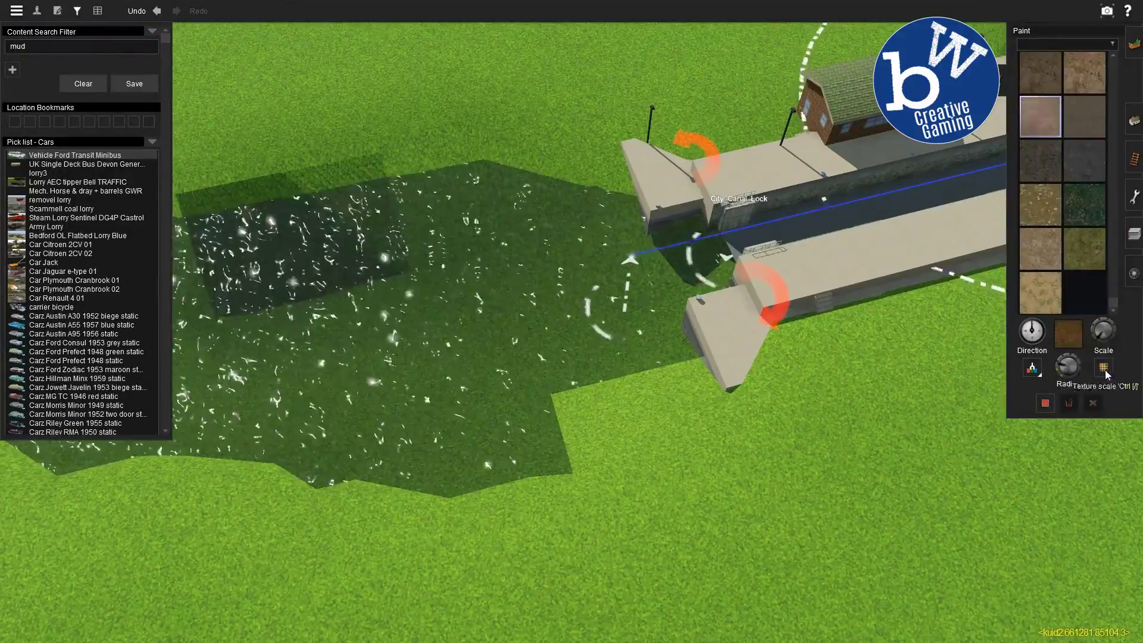
mouse_move(536, 322)
right_mouse_down()
mouse_move(485, 122)
mouse_move(559, 371)
mouse_move(517, 305)
mouse_move(580, 285)
mouse_move(334, 226)
mouse_move(459, 272)
mouse_move(513, 135)
mouse_move(379, 199)
mouse_move(684, 250)
right_mouse_up()
left_click(1040, 248)
left_click(1039, 204)
left_click_drag(1064, 372, 1058, 376)
mouse_move(544, 153)
right_mouse_down()
mouse_move(770, 224)
mouse_move(599, 92)
mouse_move(739, 317)
mouse_move(634, 285)
mouse_move(602, 322)
mouse_move(476, 333)
right_mouse_up()
- Sample the channel bed's height and level the channel beyond the lock with it
key("F1")
key("g")
left_click(476, 334)
left_click(1093, 135)
left_click_drag(714, 285, 250, 438)
right_click_drag(250, 439, 536, 357)
left_click_drag(1065, 134, 1087, 136)
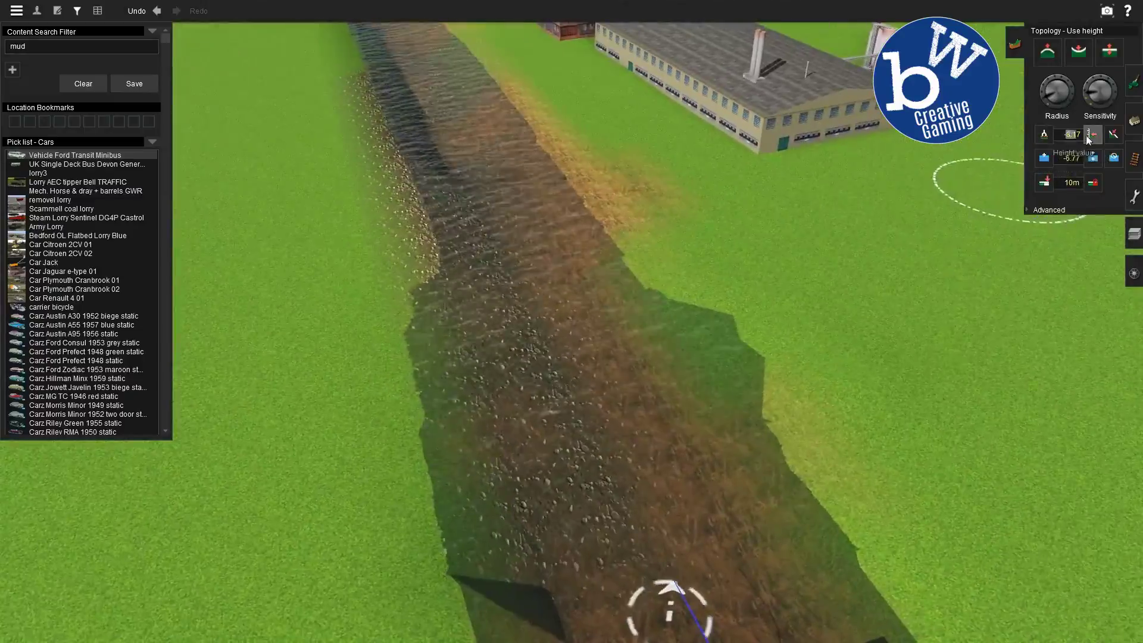
- Paint the channel bed and banks with the mud textures along the canal's length
mouse_move(454, 137)
right_mouse_down()
mouse_move(906, 250)
mouse_move(620, 378)
mouse_move(605, 181)
mouse_move(571, 206)
mouse_move(564, 317)
mouse_move(655, 250)
right_mouse_up()
left_click(1133, 82)
left_click(1040, 249)
left_click_drag(561, 472, 567, 171)
right_click_drag(567, 170, 619, 416)
left_click_drag(619, 417, 309, 172)
mouse_move(309, 178)
right_mouse_down()
mouse_move(778, 390)
mouse_move(483, 134)
mouse_move(576, 332)
mouse_move(555, 255)
mouse_move(448, 310)
mouse_move(597, 440)
right_mouse_up()
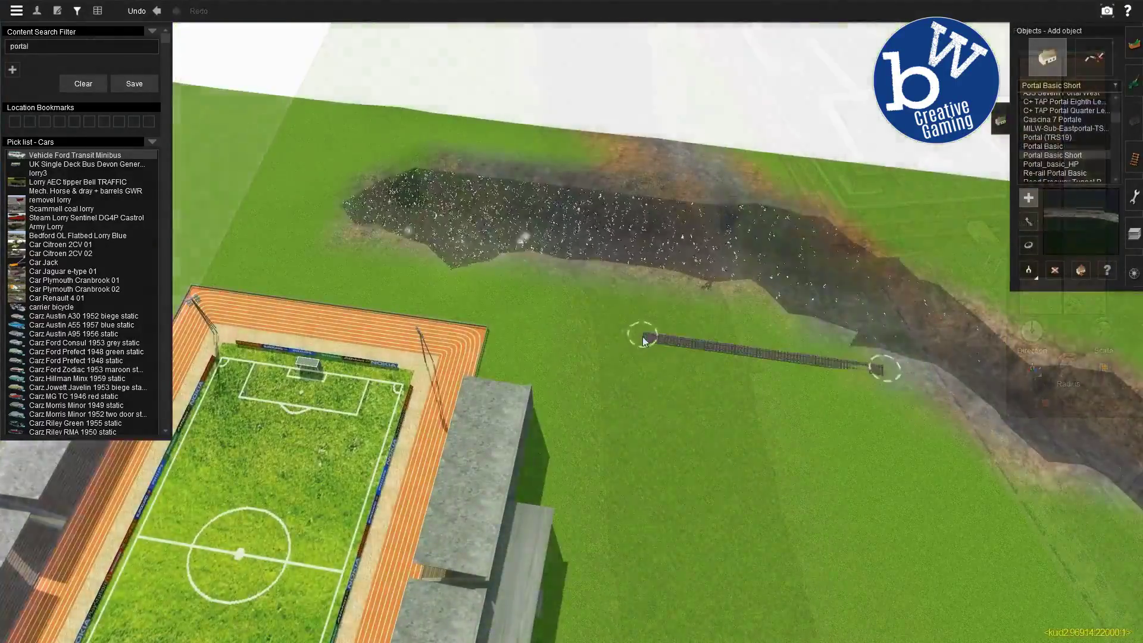
- Place a Portal Basic Short, confirm its properties and move it into the far end of the canal
right_click_drag(641, 337, 833, 333)
left_click(1106, 270)
left_click(635, 449)
left_click(1017, 529)
key("m")
left_click_drag(627, 462, 675, 260)
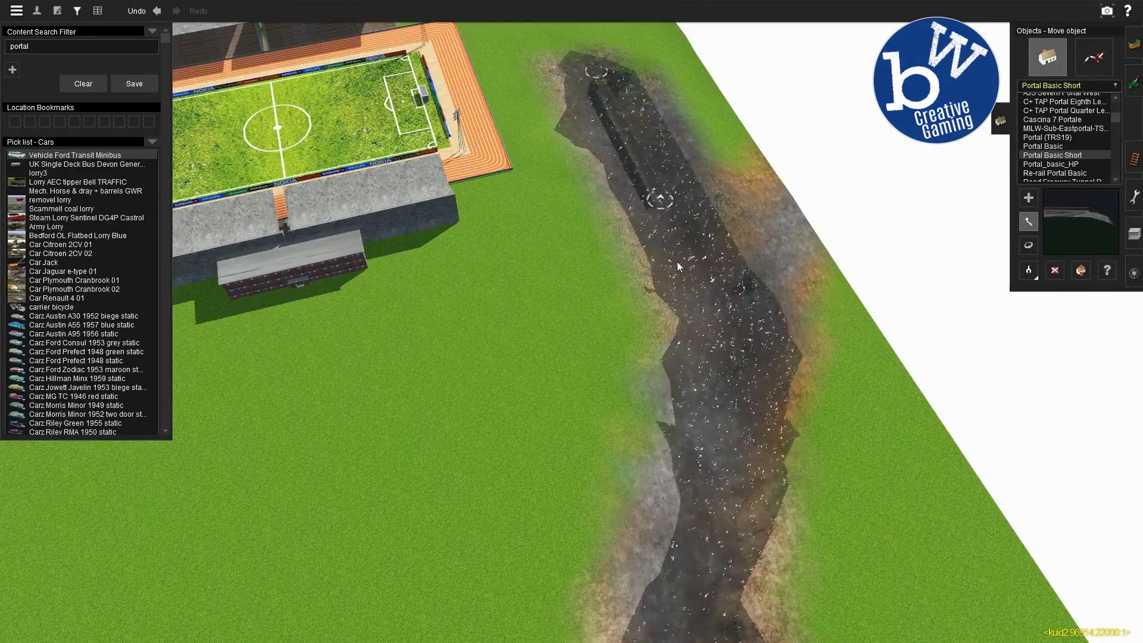
- Lay Track Blue Invisible in Driver from the lock's far end along the middle of the canal
key("F4")
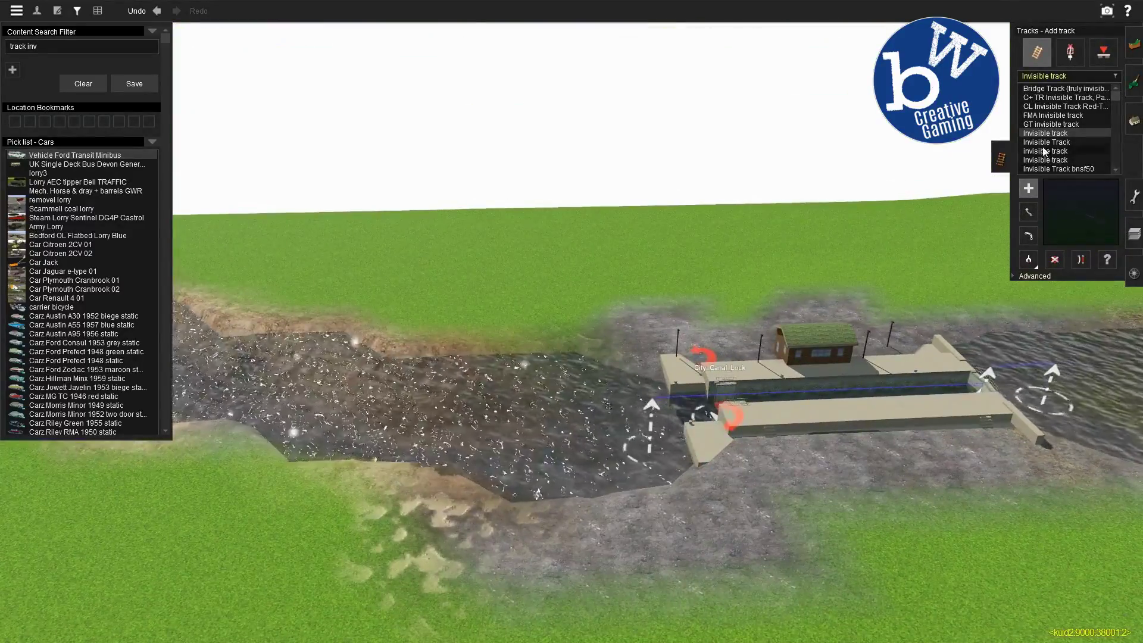
left_click(1065, 157)
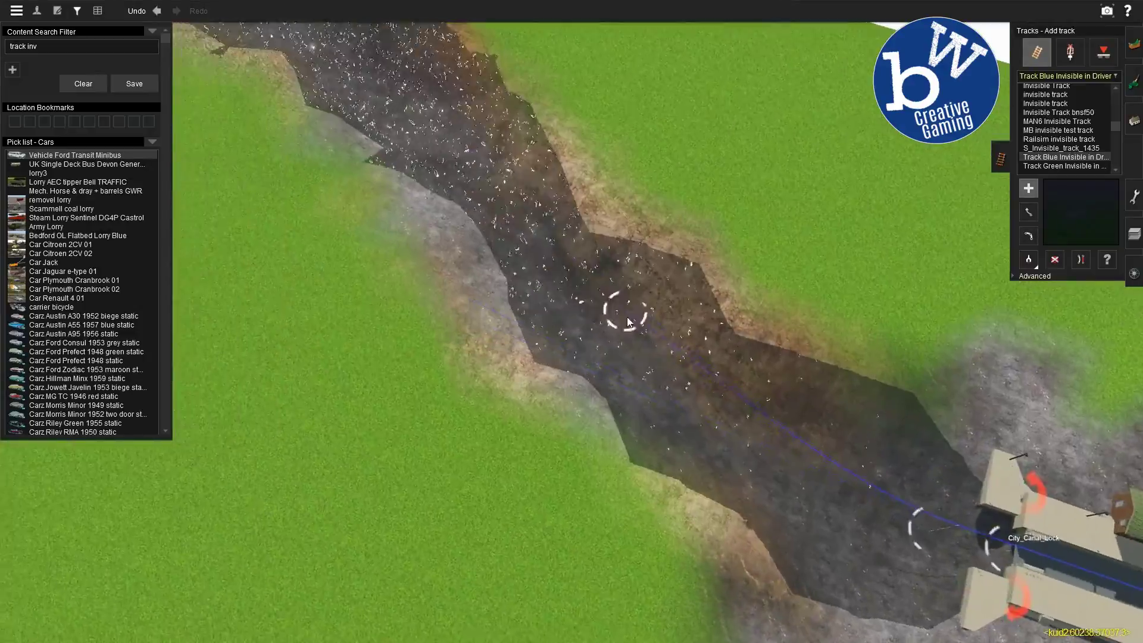
left_click(622, 320)
right_click(411, 74)
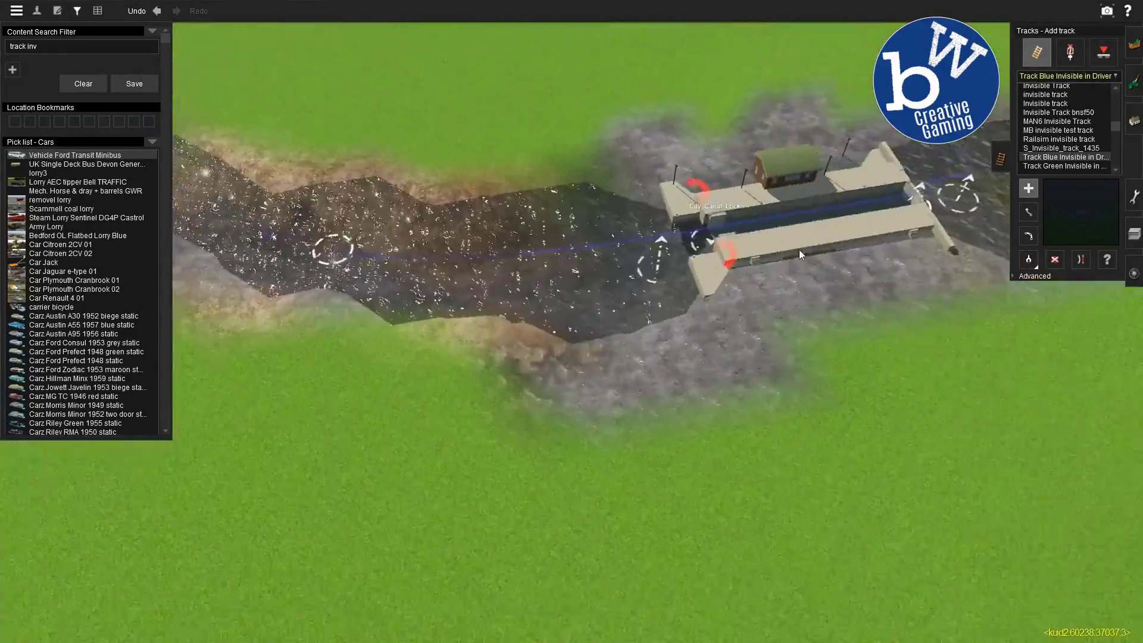
- Raise the first canal track vertex beyond the lock to about +7.78 m (-5.87 m)
left_click(1012, 276)
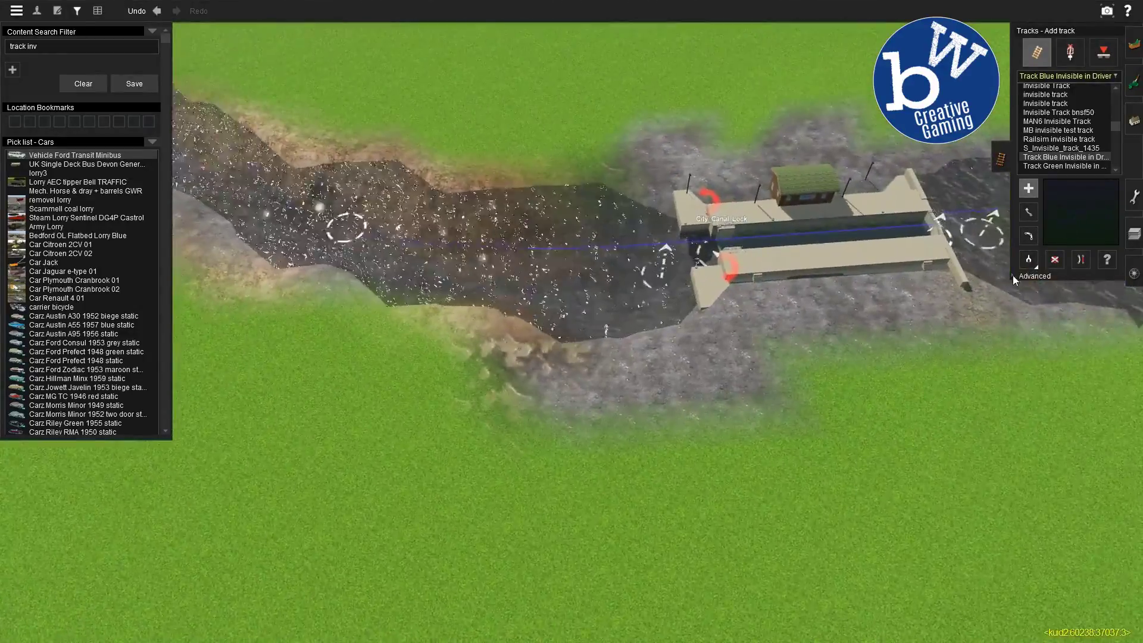
key("h")
right_click(376, 264)
key("Down")
right_click(735, 253)
key("Up")
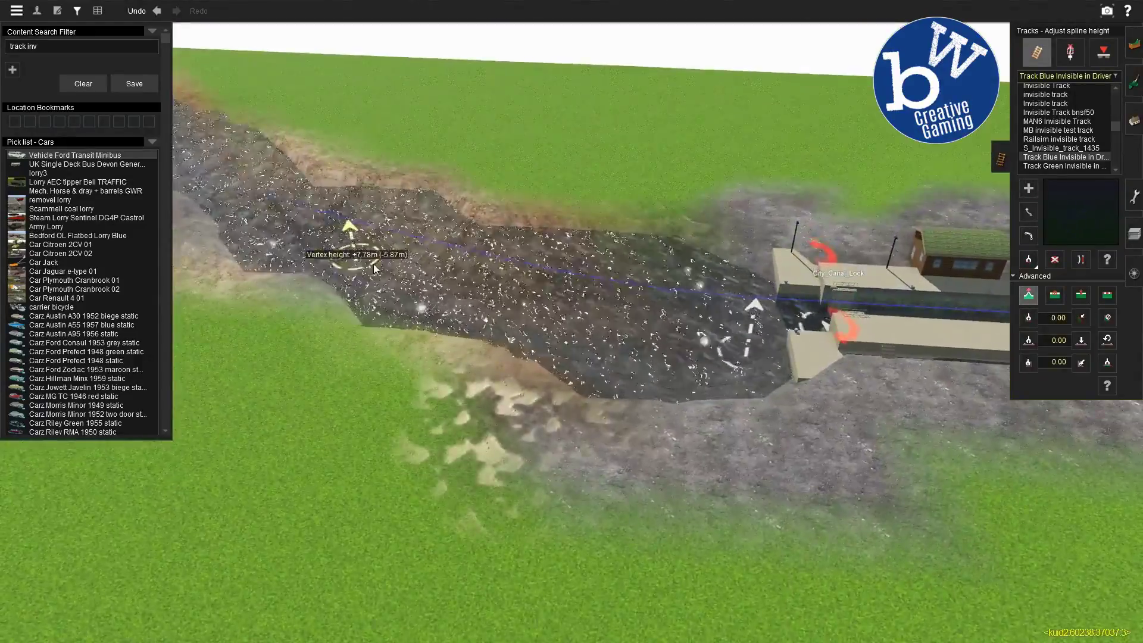
- Raise the remaining invisible track vertices along the canal towards the water surface
right_click(752, 326)
key("Left")
right_click(805, 235)
key("Left")
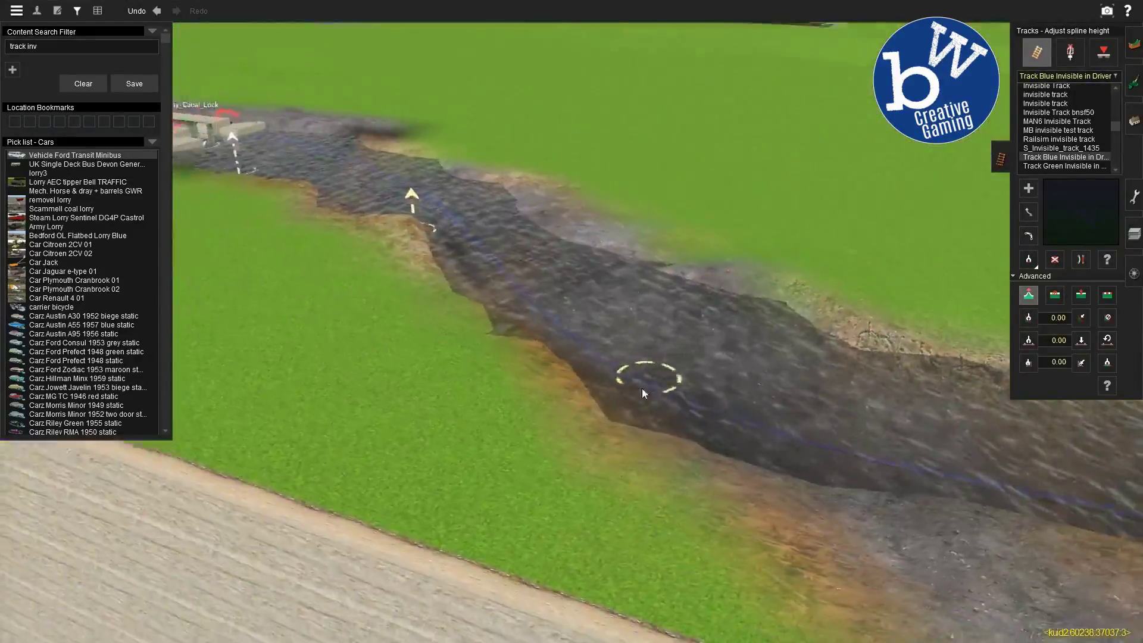
key("Left")
key("Down")
key("Up")
right_click(811, 205)
key("Down")
key("Left")
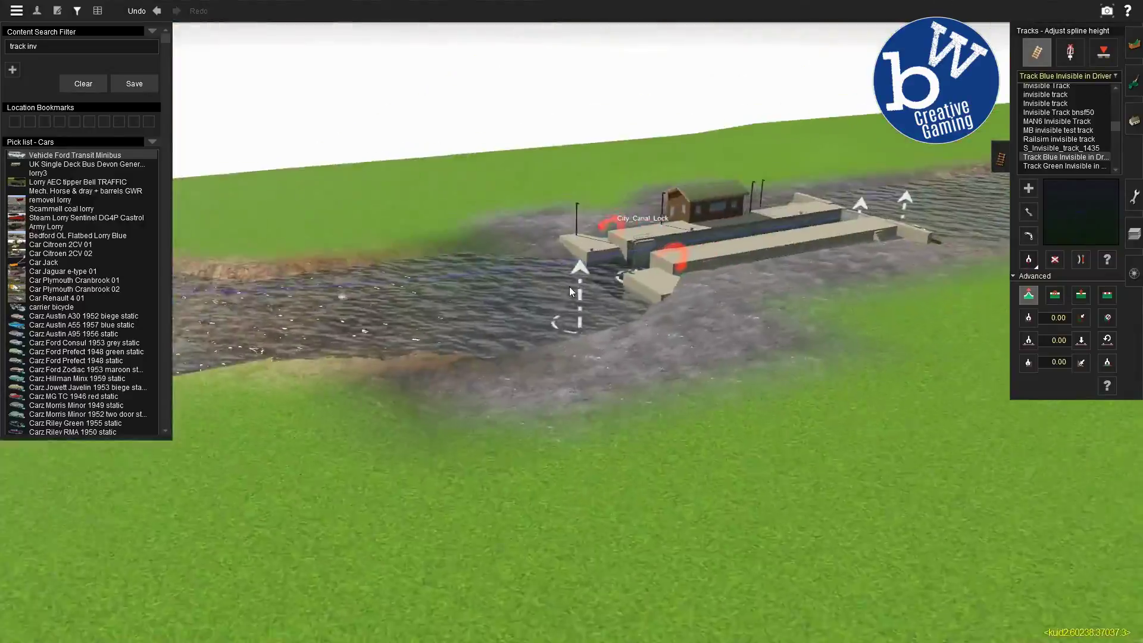
- Adjust the spline height of the track vertices approaching the lock to match the water level
right_click(401, 339)
right_click(355, 262)
key("Down")
key("Left")
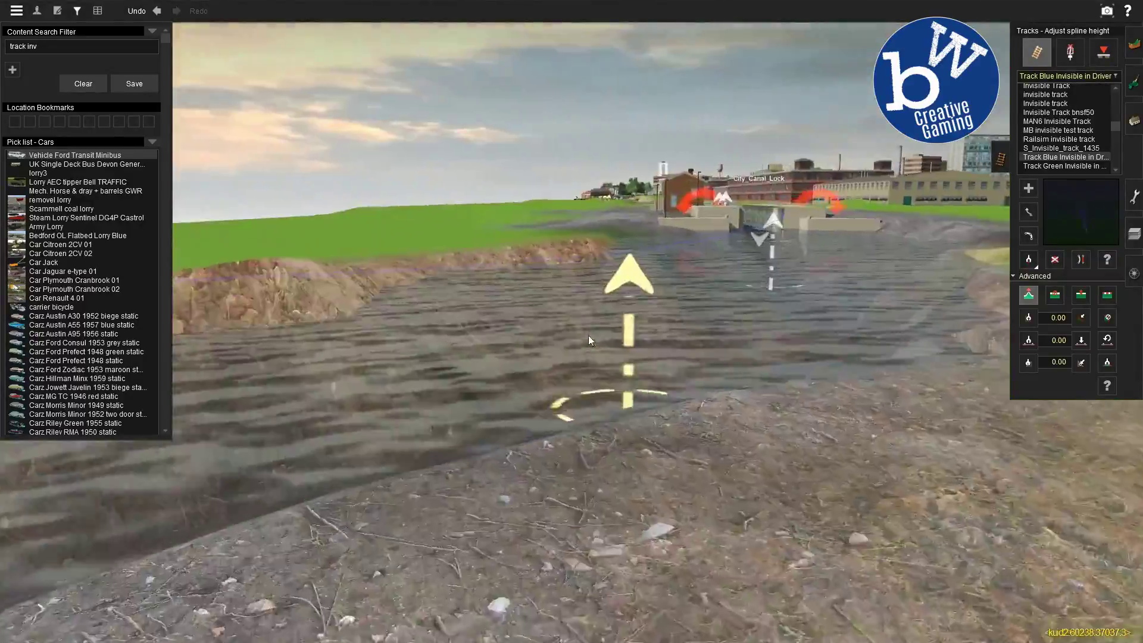
key("Right")
key("Up")
key("Left")
- Rotate the portal to about 237° and move it into line with the canal's far end
key("F3")
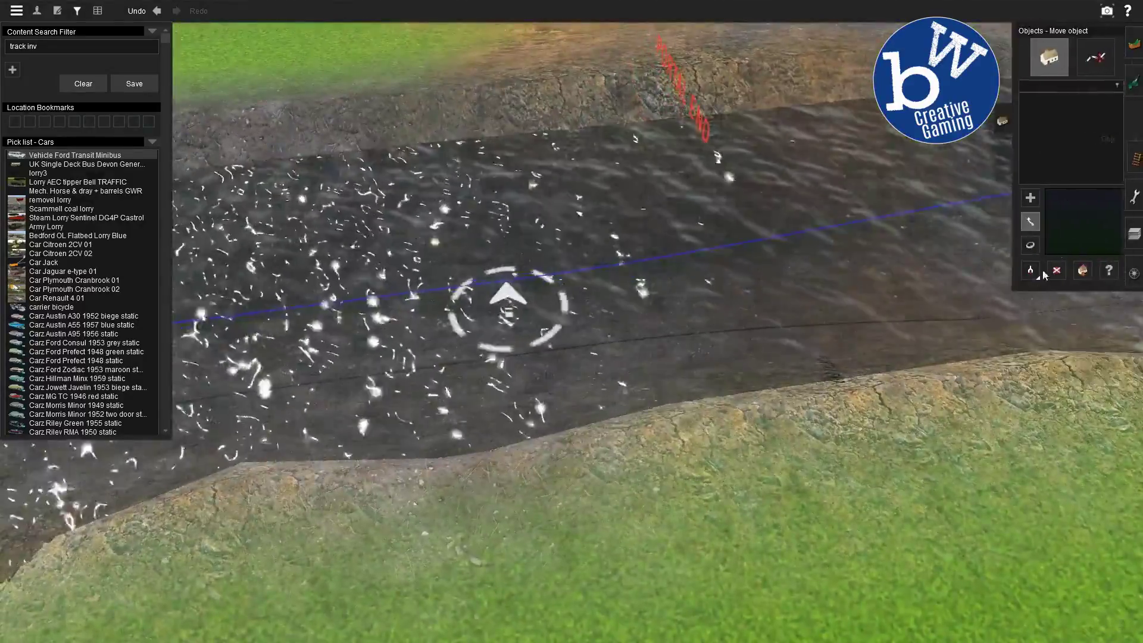
key("h")
key("Left")
key("Up")
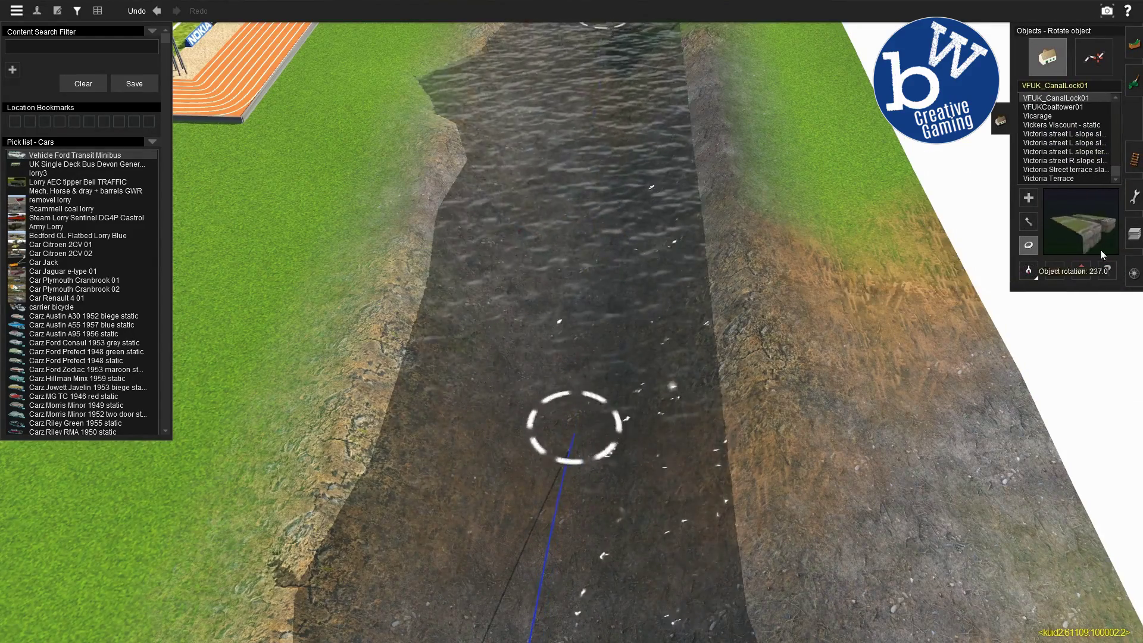
right_click(666, 69)
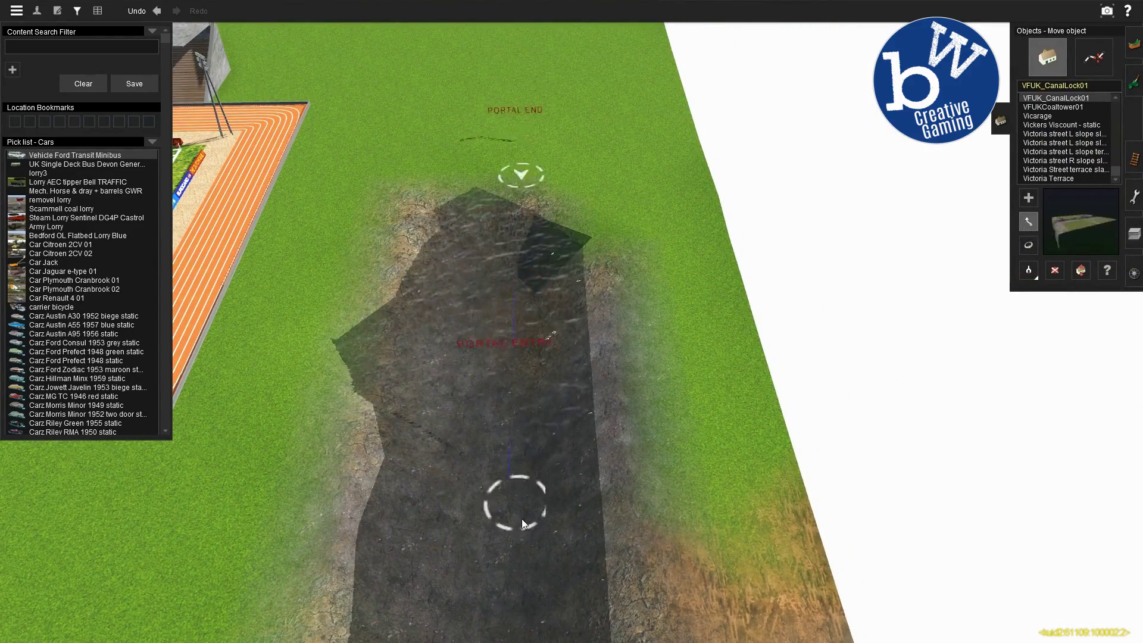
key("Down")
key("Up")
- Raise the portal at the canal's end to a height of about +8.00 m (-5.33 m)
left_click(1080, 270)
key("Left")
left_click_drag(570, 304, 570, 267)
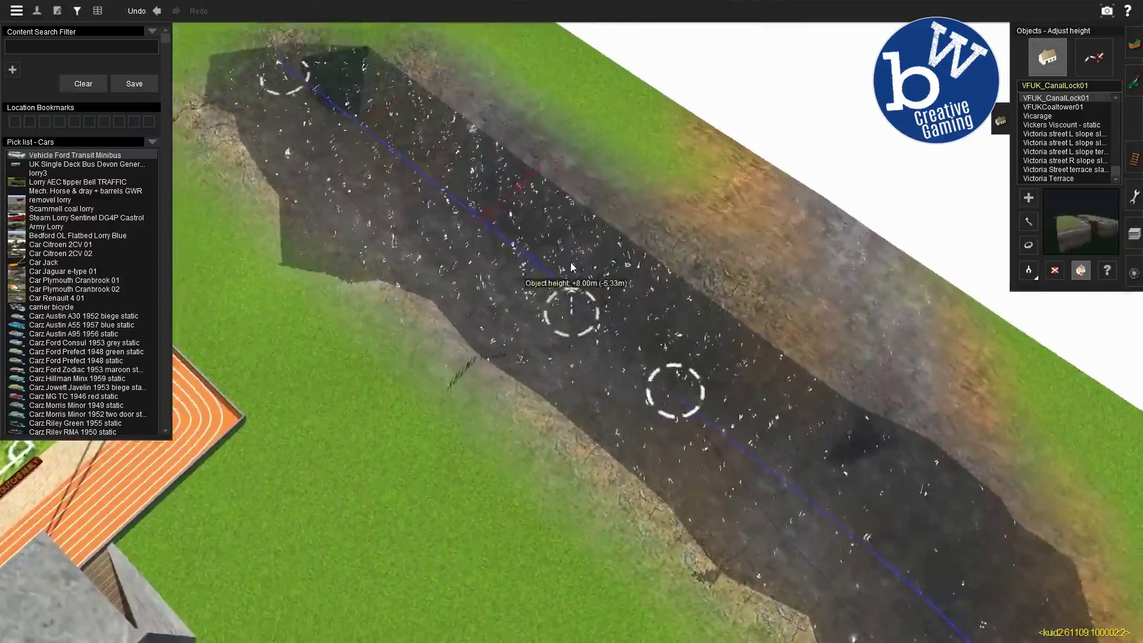
key("Down")
- Move the blue invisible track's vertices into line with the raised portal at the canal's end
key("F4")
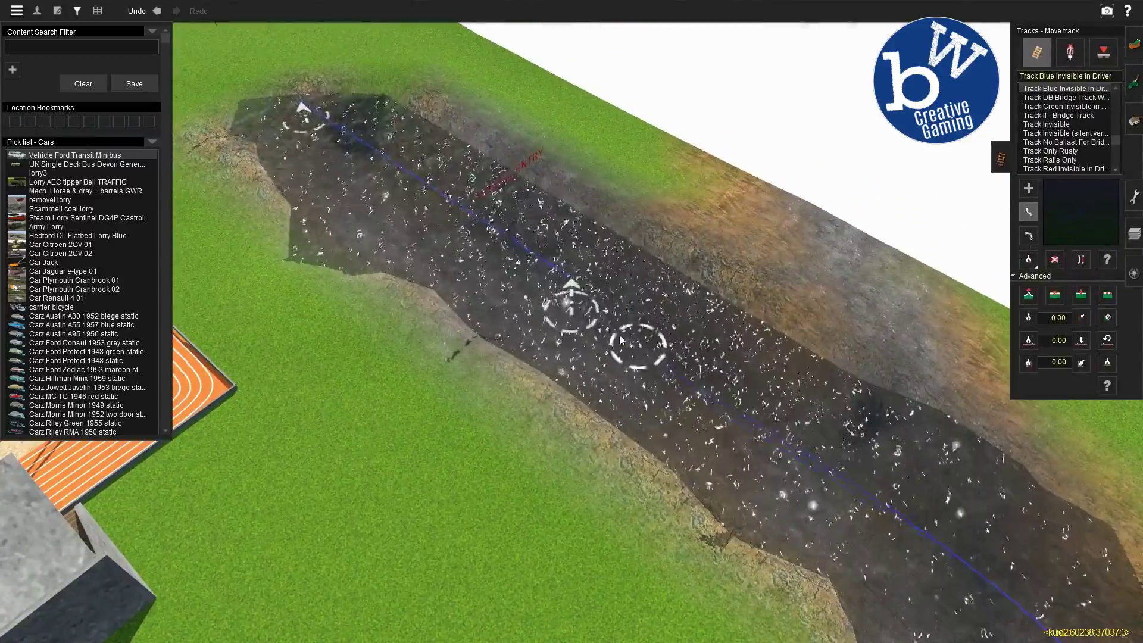
key("Down")
key("Up")
key("Left")
right_click(688, 237)
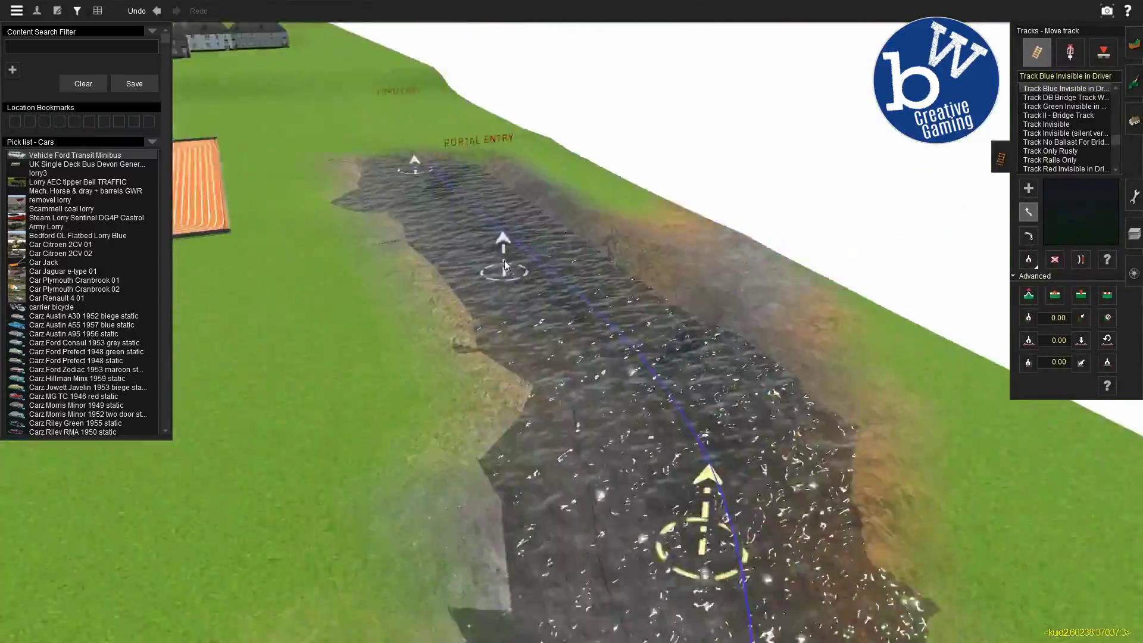
- Open the properties of the portal at the canal's end and set its layer
key("F3")
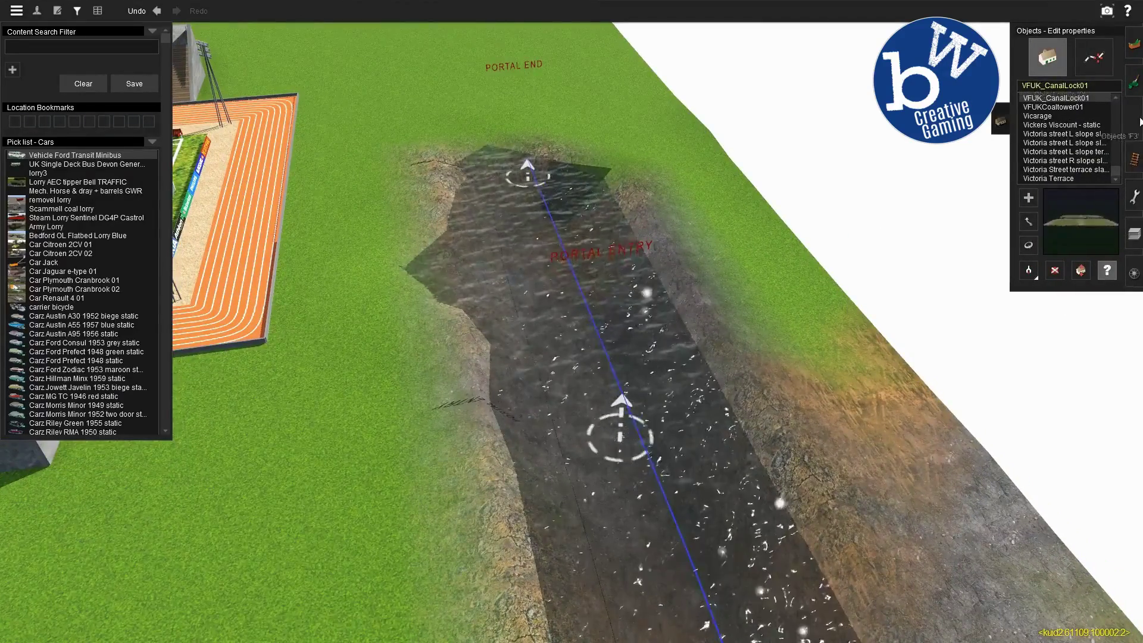
left_click(507, 412)
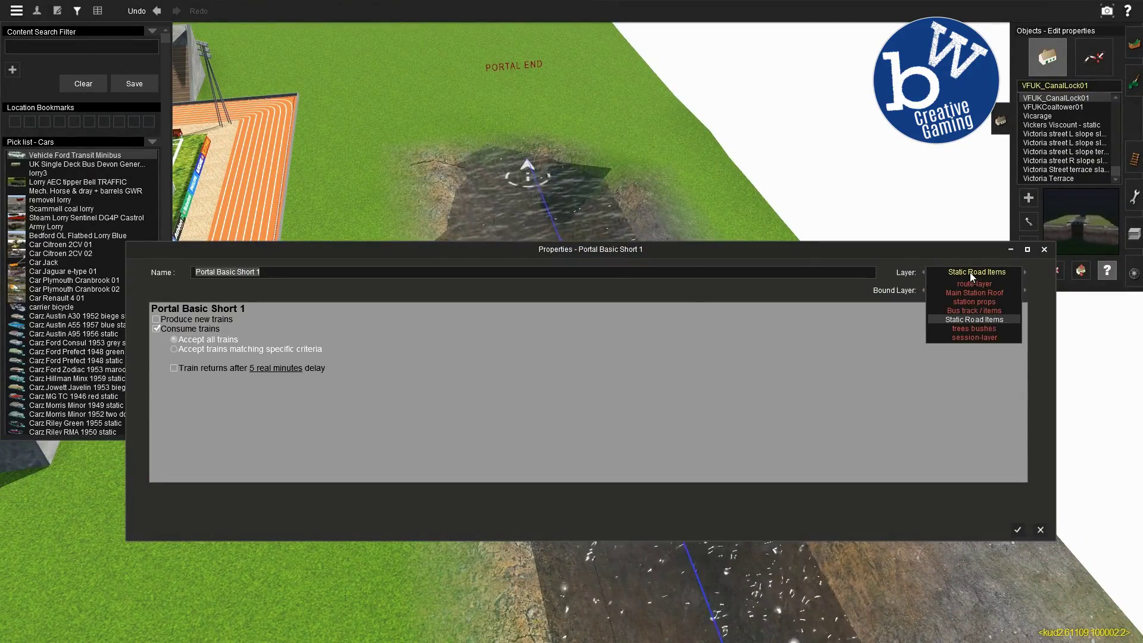
key("Return")
- Open the track properties of the blue invisible track at the canal bend
left_click(1134, 195)
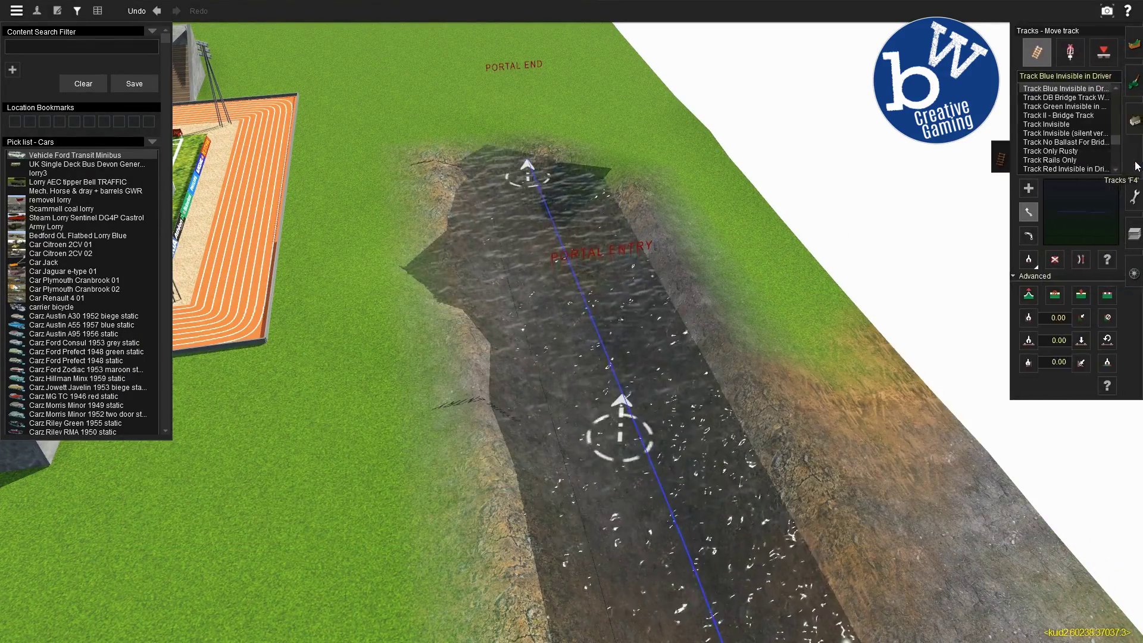
left_click(1045, 110)
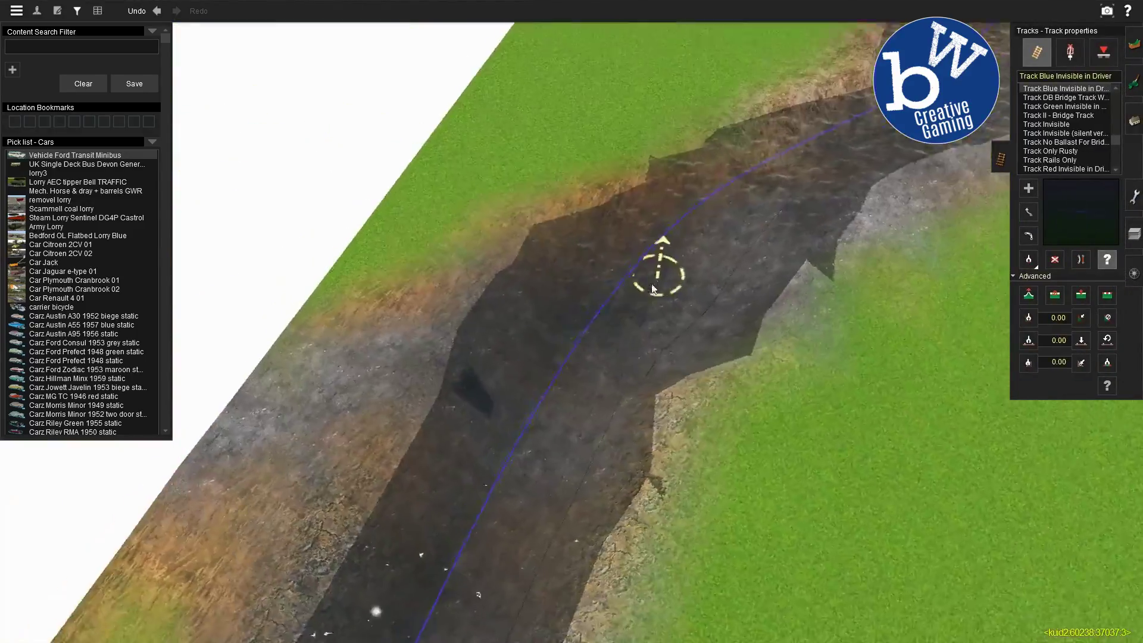
left_click(655, 268)
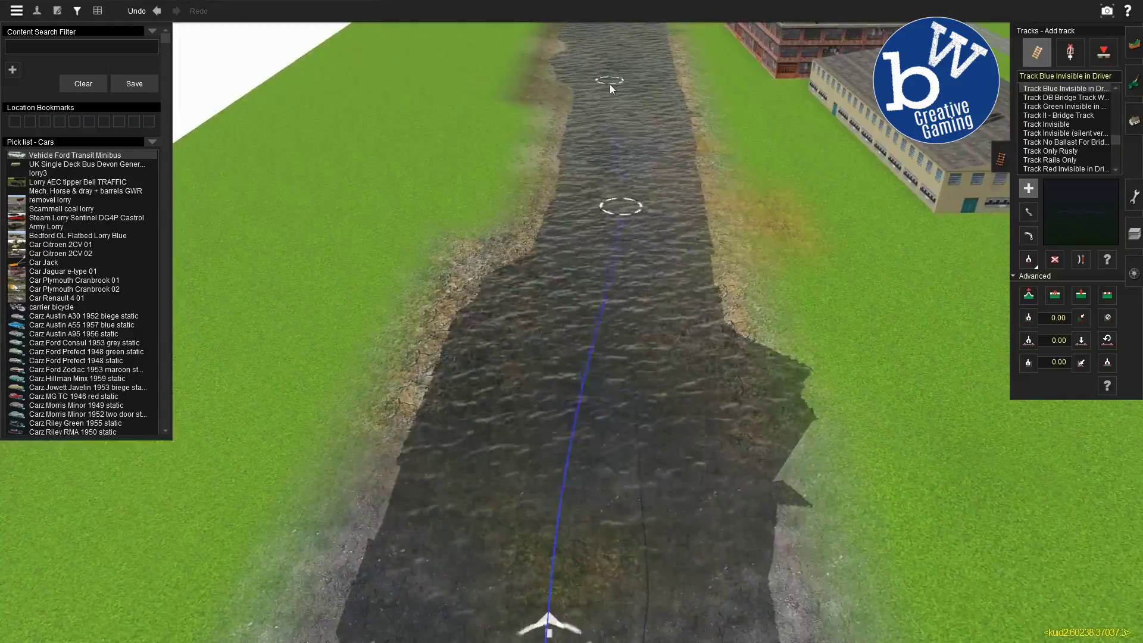
- Continue the blue invisible track along the existing city canal and adjust its vertices' spline height to the water level
key("Up")
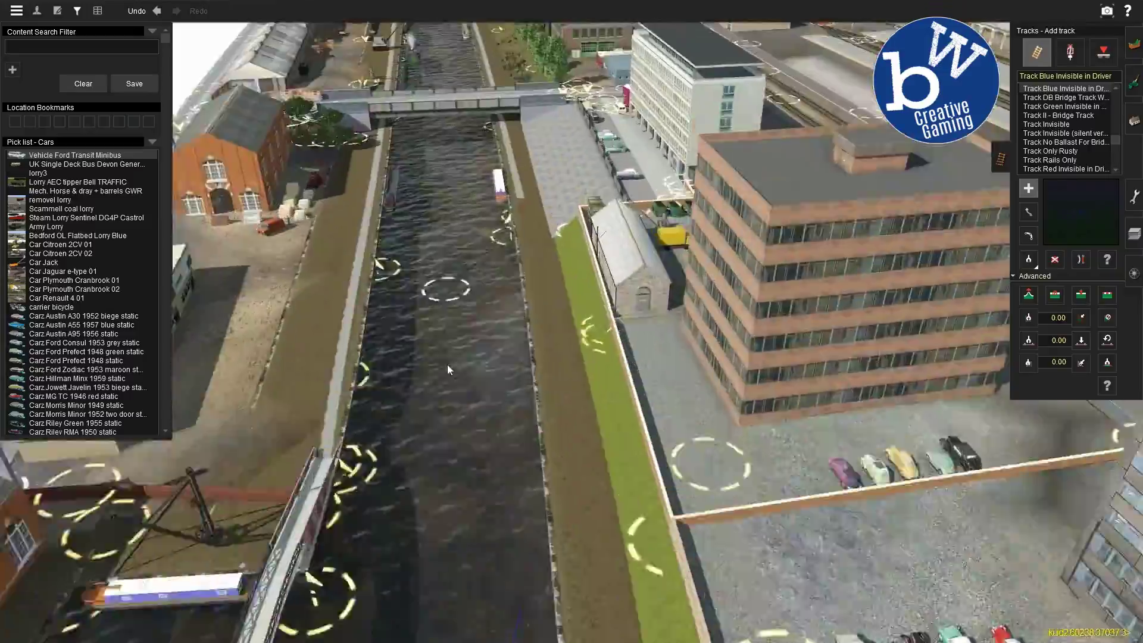
key("Up")
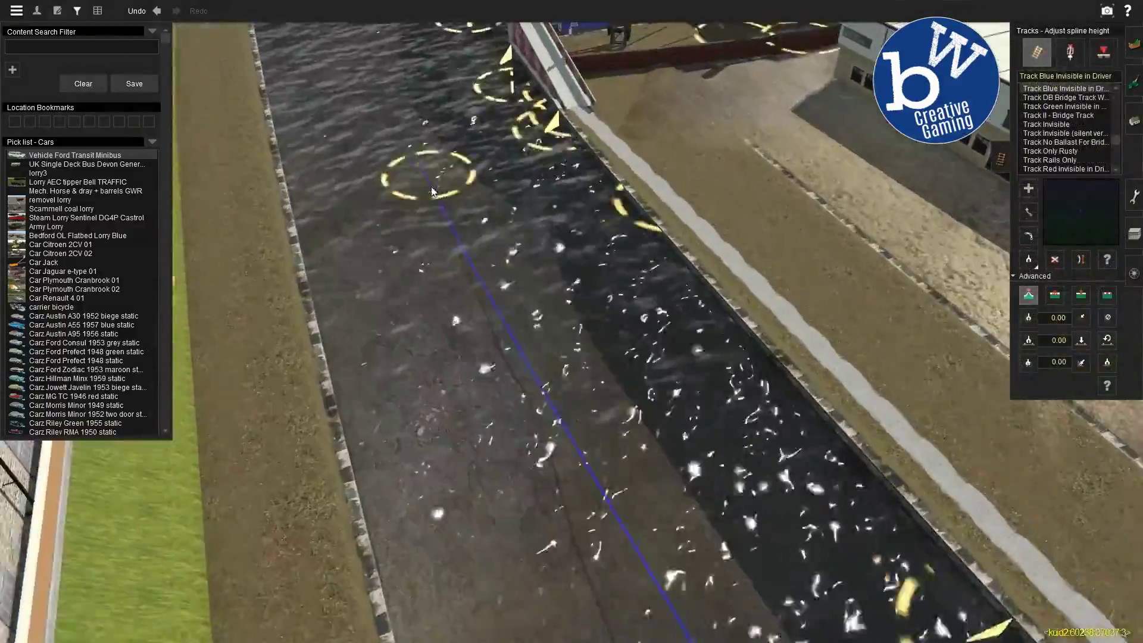
left_click_drag(431, 186, 425, 143)
right_click(425, 142)
right_click_drag(515, 294, 555, 304)
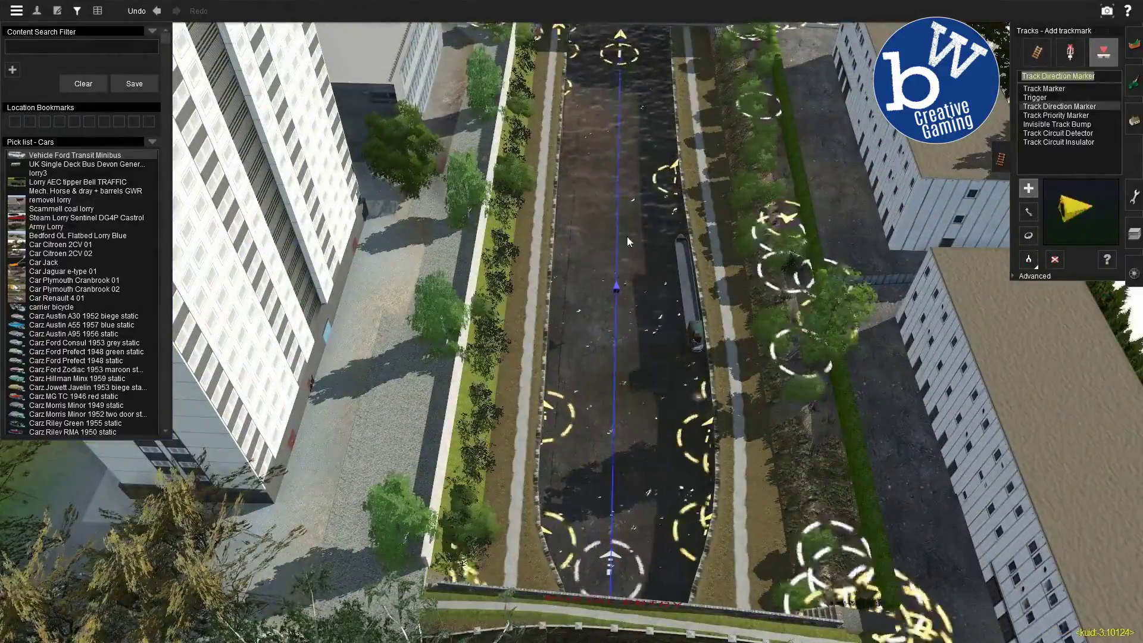
- Place a Track Direction Marker on the city canal track and add and rotate Invisible Signals along the track towards the lock
left_click(1028, 235)
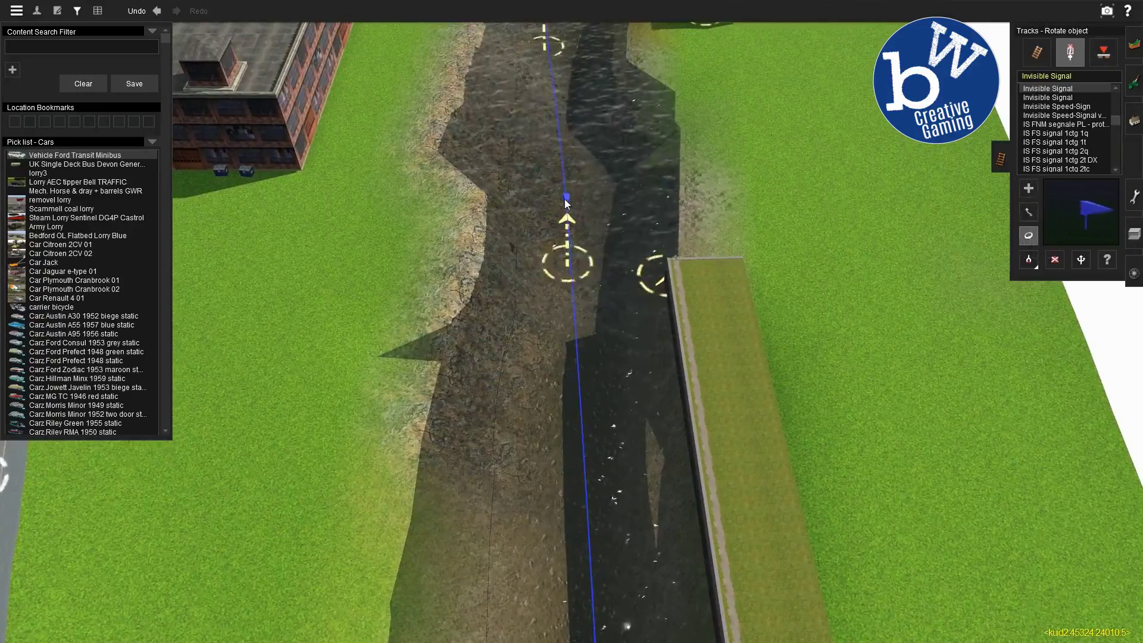
right_click(565, 199)
key("a")
left_click(607, 317)
key("r")
right_click(564, 186)
key("a")
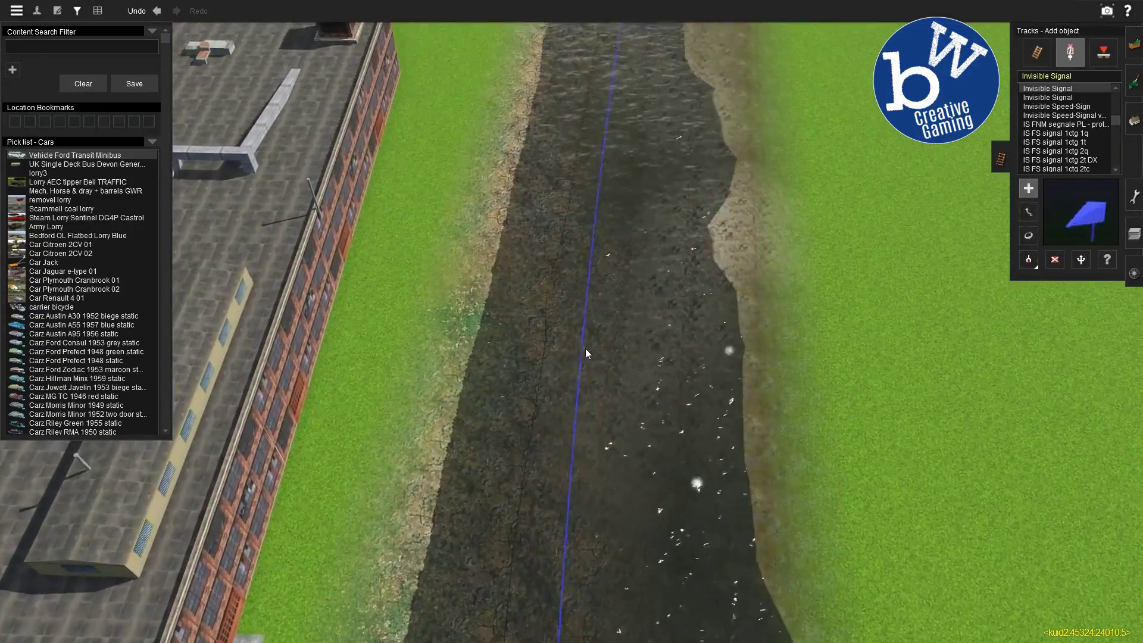
- Add an Invisible Signal on the canal track just before the lock and rotate it to the required direction
right_click(568, 177)
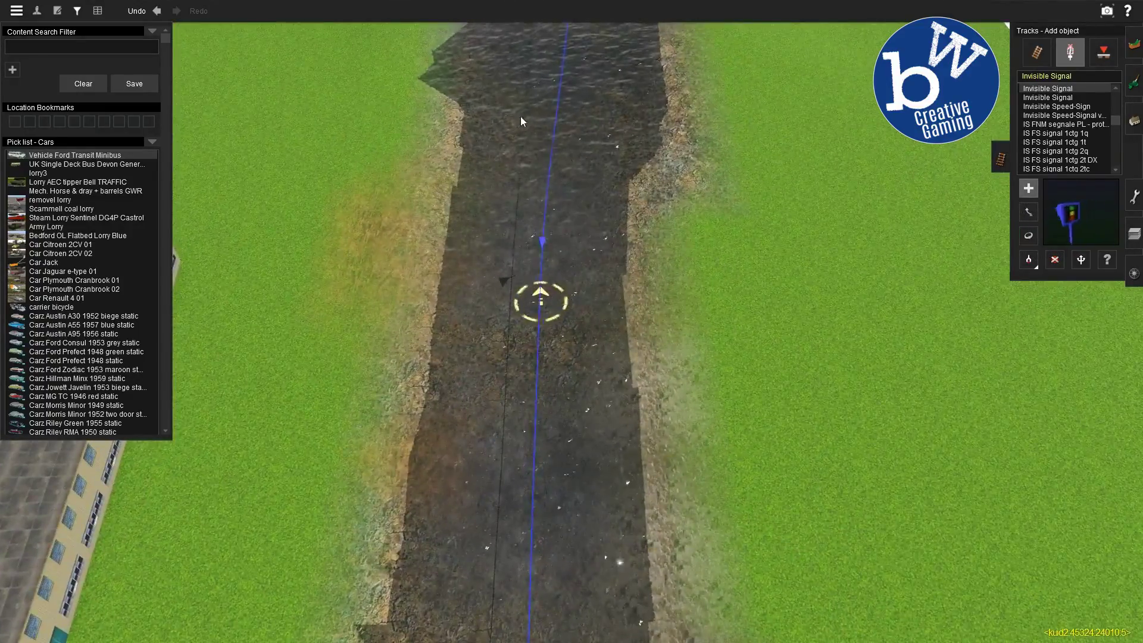
left_click(622, 134)
key("r")
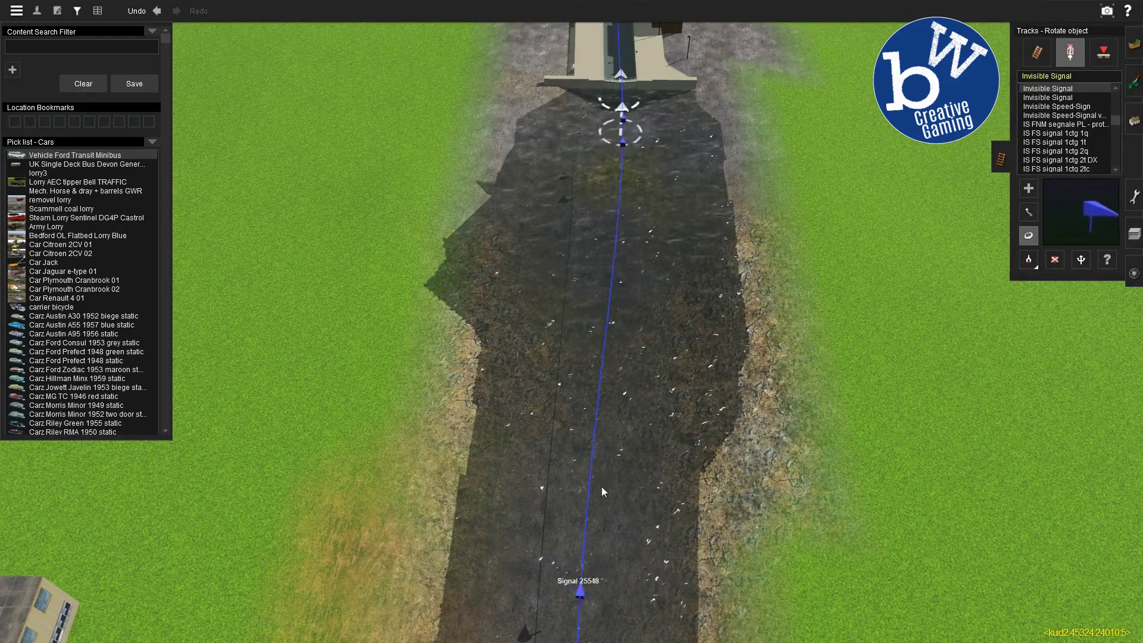
right_click(581, 184)
- Place and rotate Invisible Signals on the track beyond the lock, at the portal entry and at the canal's far end
key("a")
right_click(547, 258)
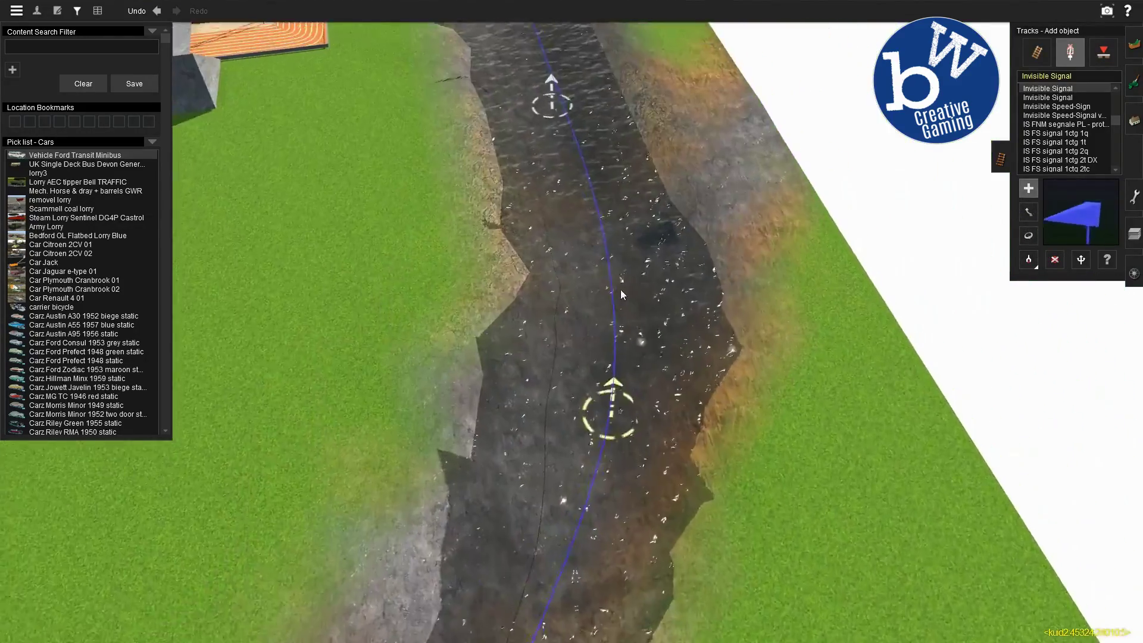
key("Up")
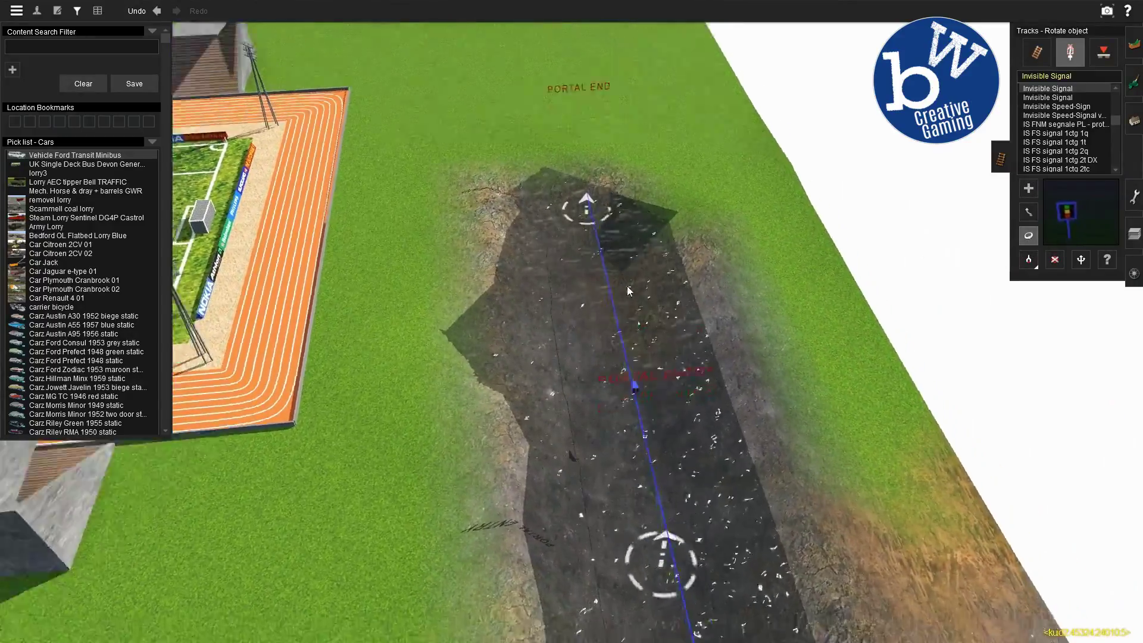
key("Up")
key("r")
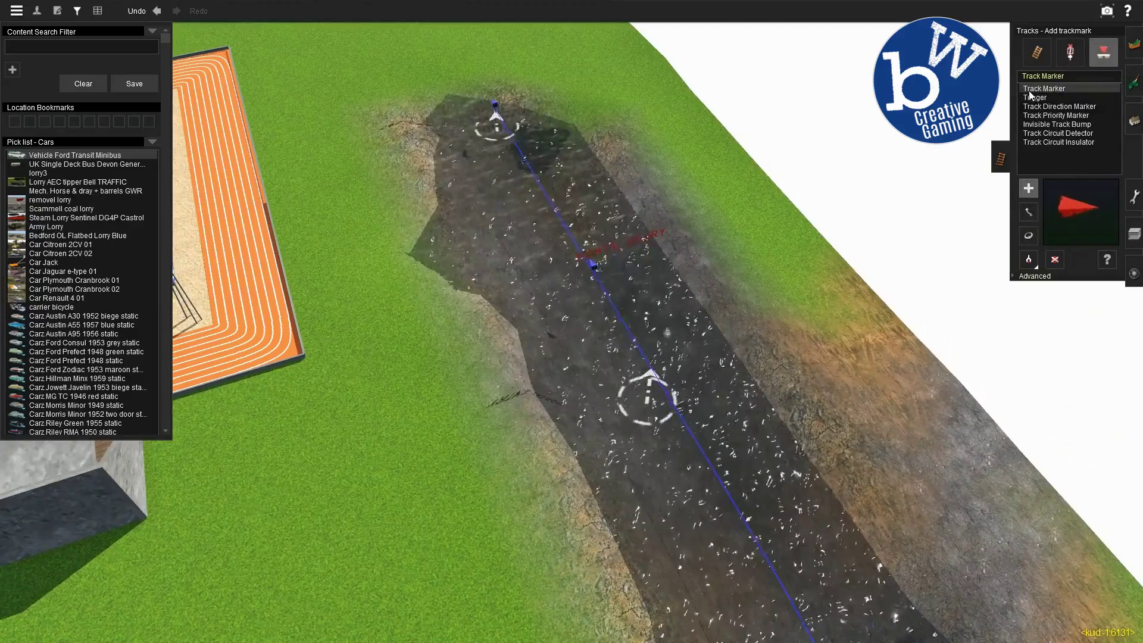
left_click(1069, 51)
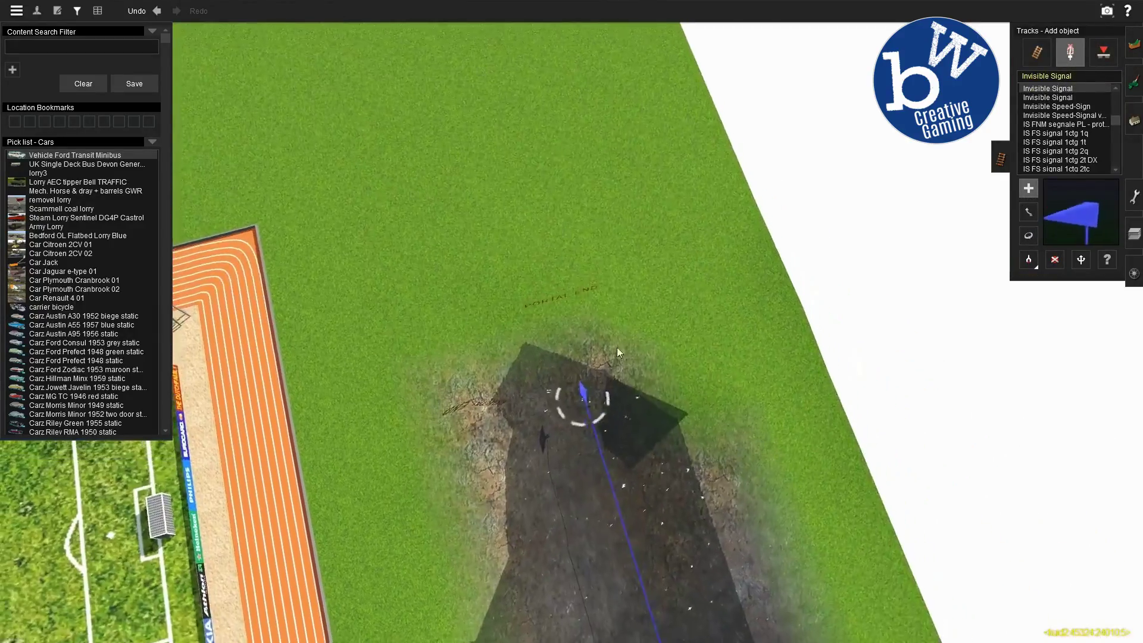
key("m")
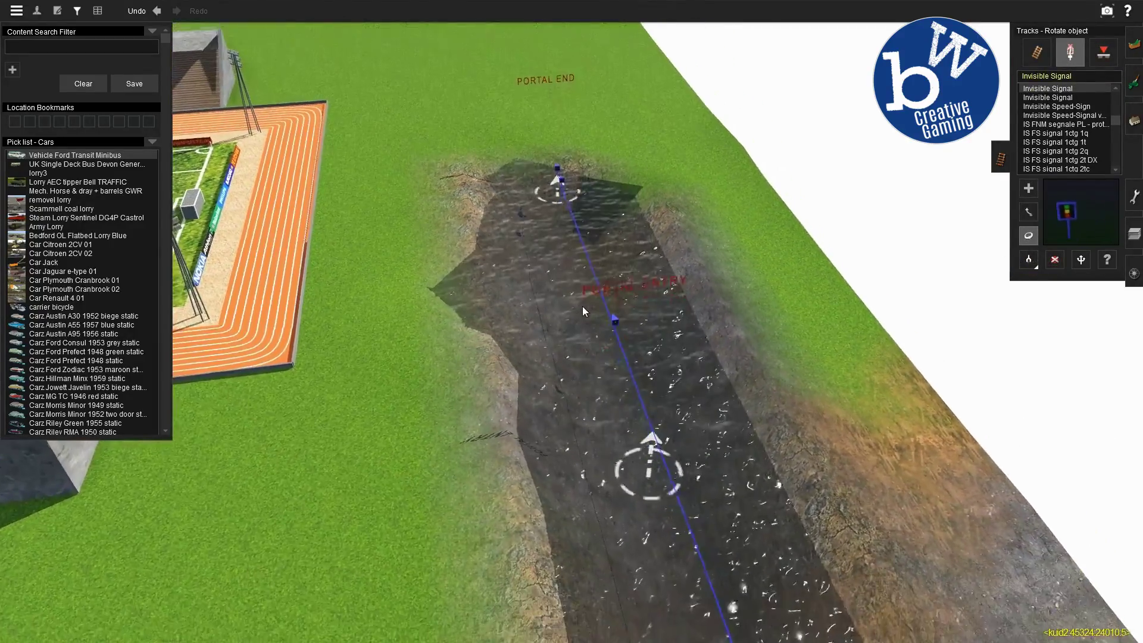
- Place a Track Marker on the track at the canal's far end and name it End City Canal Marker
left_click(1103, 52)
left_click(562, 194)
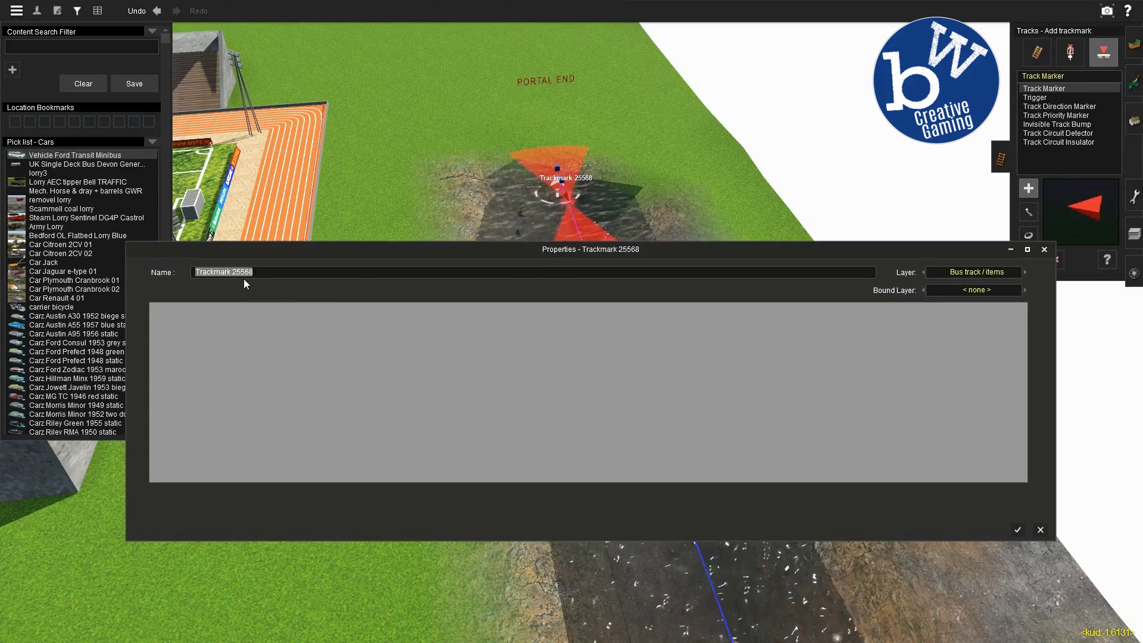
type("End City Canal Marker")
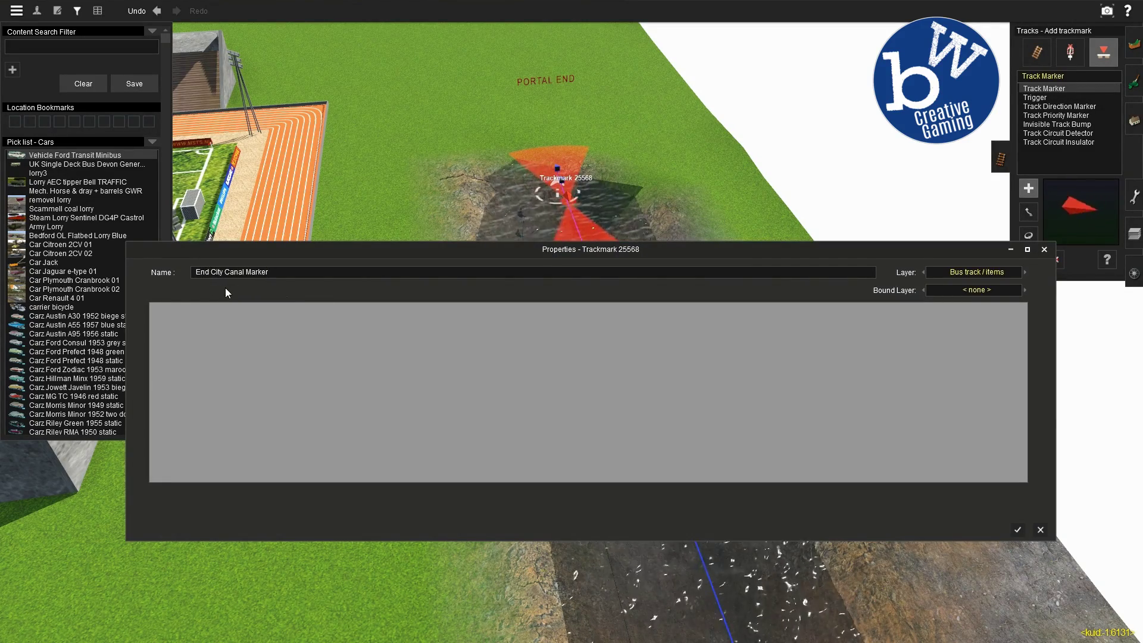
left_click(958, 273)
left_click(959, 274)
left_click(1018, 530)
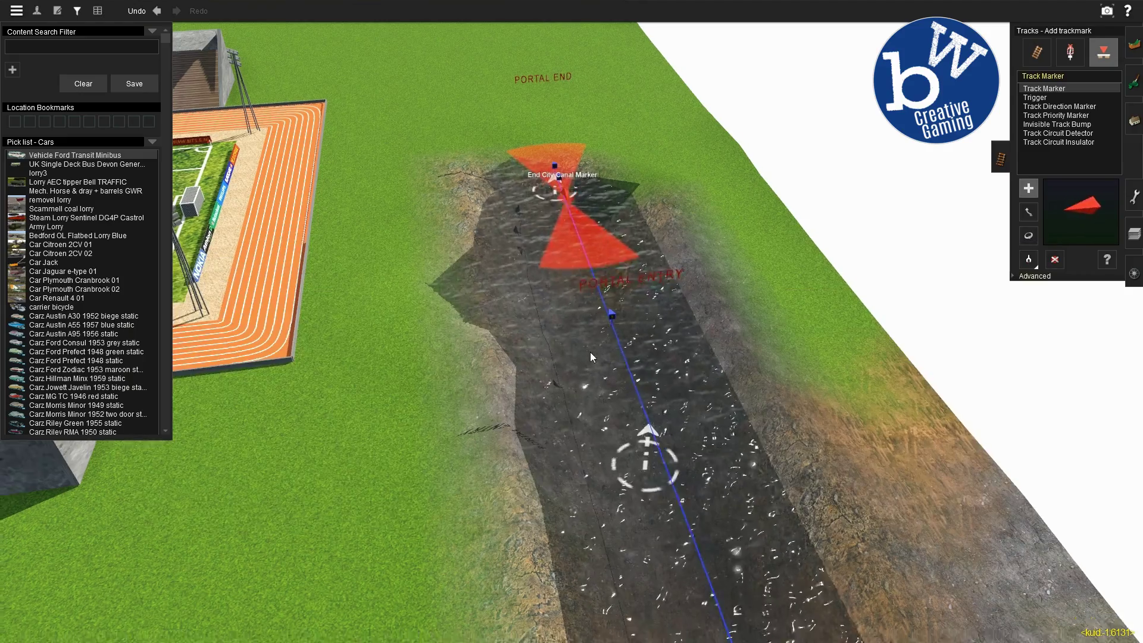
- Apply a radius of 5.00 m to the End City Canal Marker
key("r")
key("Up")
left_click(1035, 276)
left_click(1048, 301)
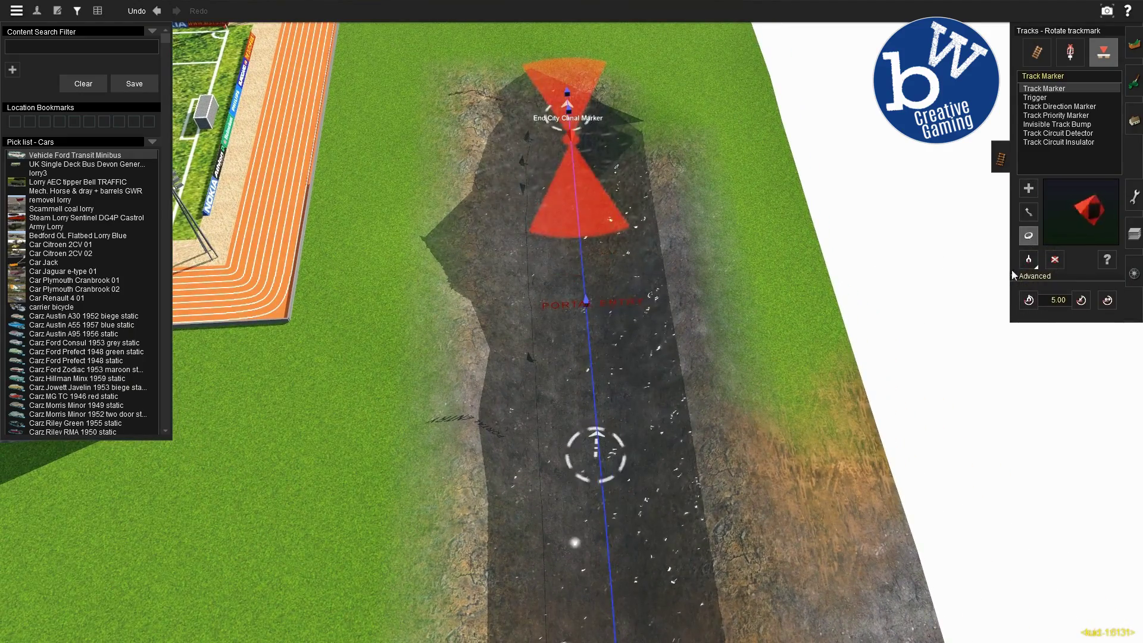
left_click(571, 133)
- Place a Track Marker on the track at the lock entrance and name it City Canal Marker End
right_click_drag(571, 133, 585, 312)
key("Right")
key("Up")
key("a")
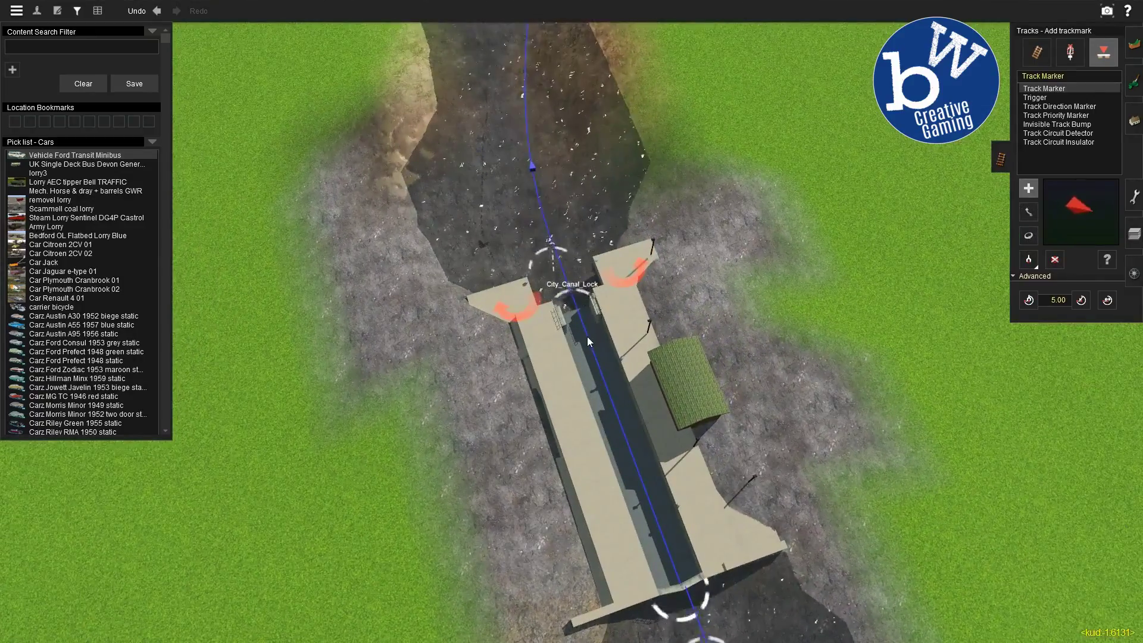
key("Down")
scroll(587, 334, "up", 2)
right_click_drag(590, 327, 524, 356)
left_click(545, 388)
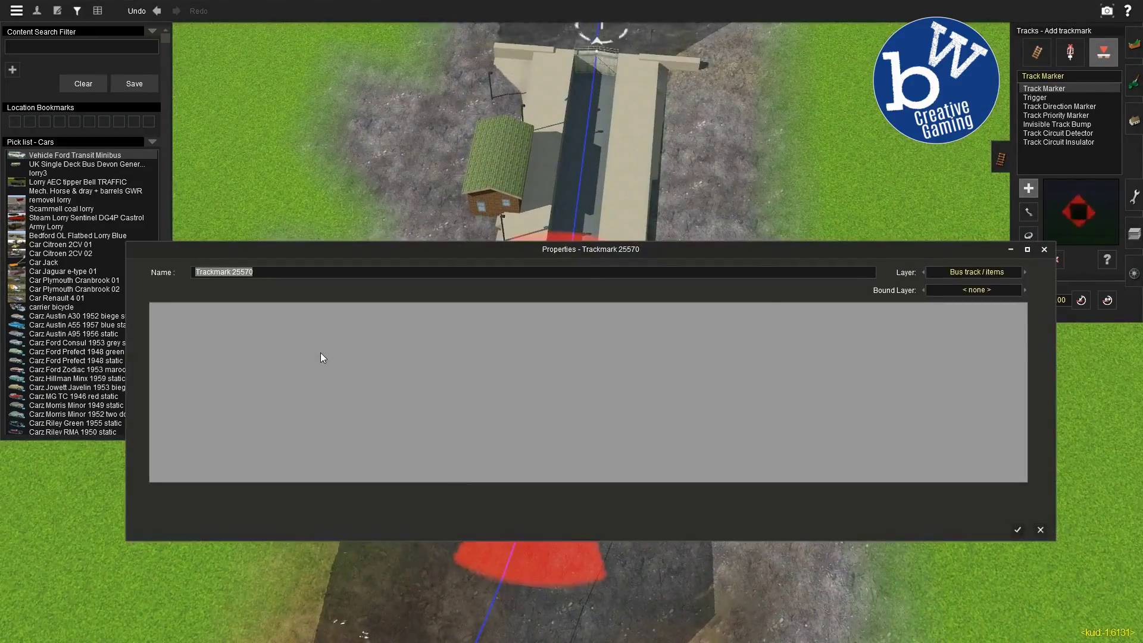
type("City")
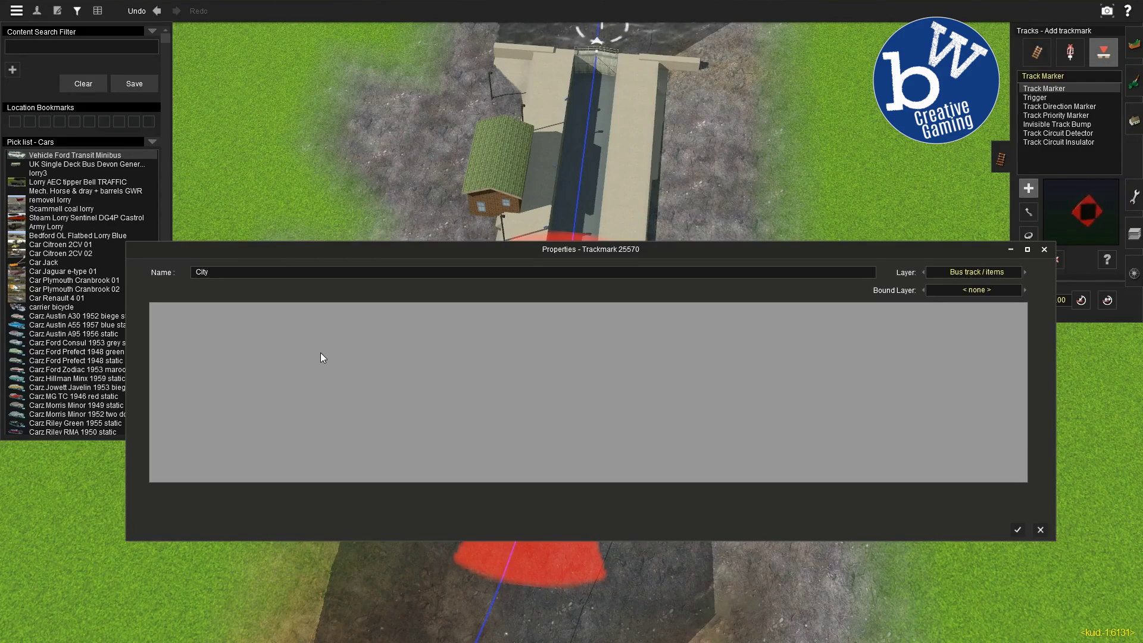
type(" Canal")
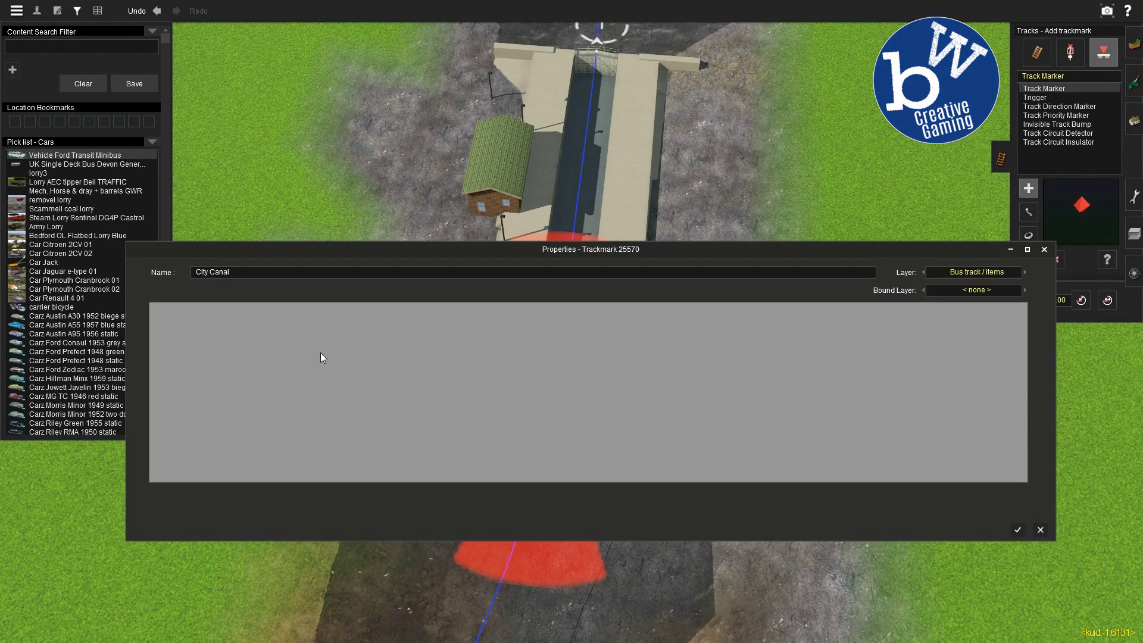
type(" Marker")
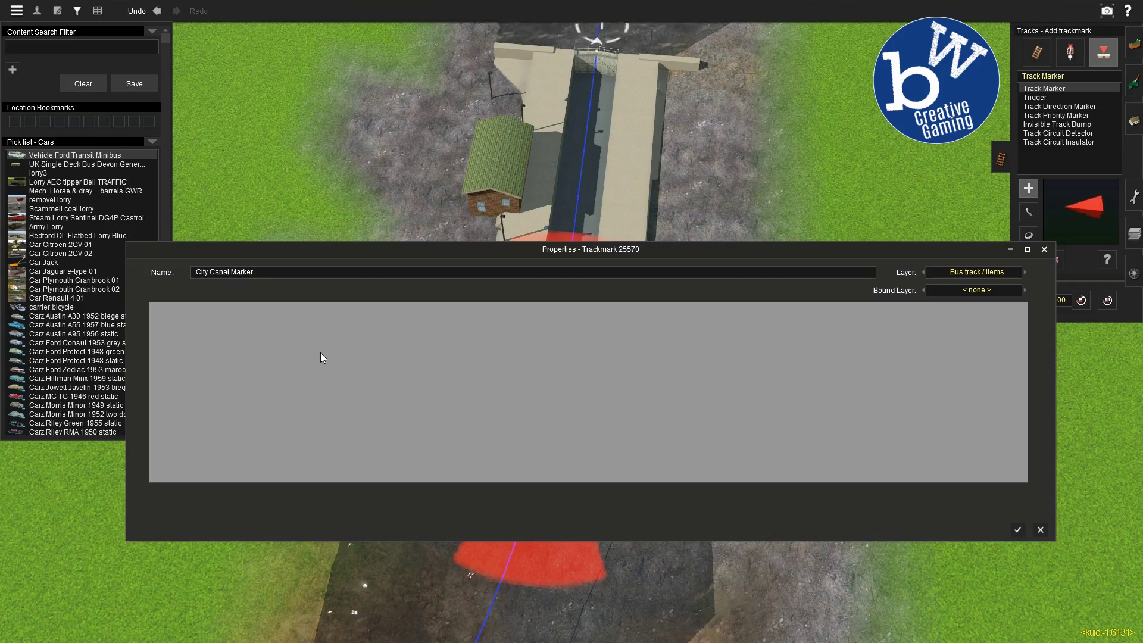
type(" End")
left_click(1018, 529)
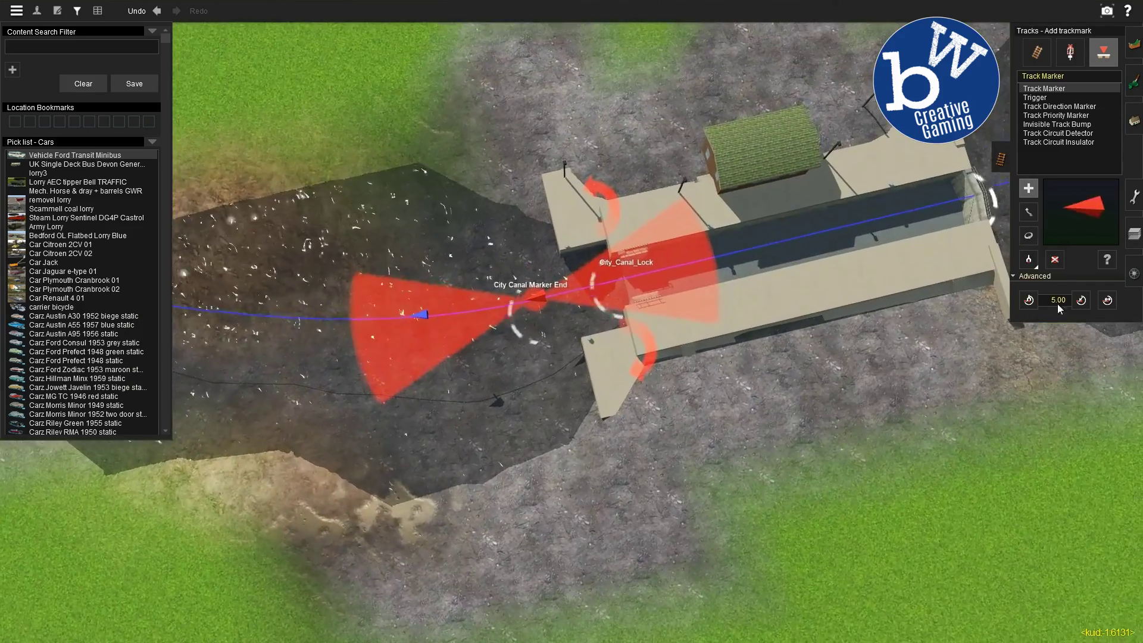
- Move the 5.00 m lock marker just inside the lock gates and rename it City Canal Lock Marker End
key("m")
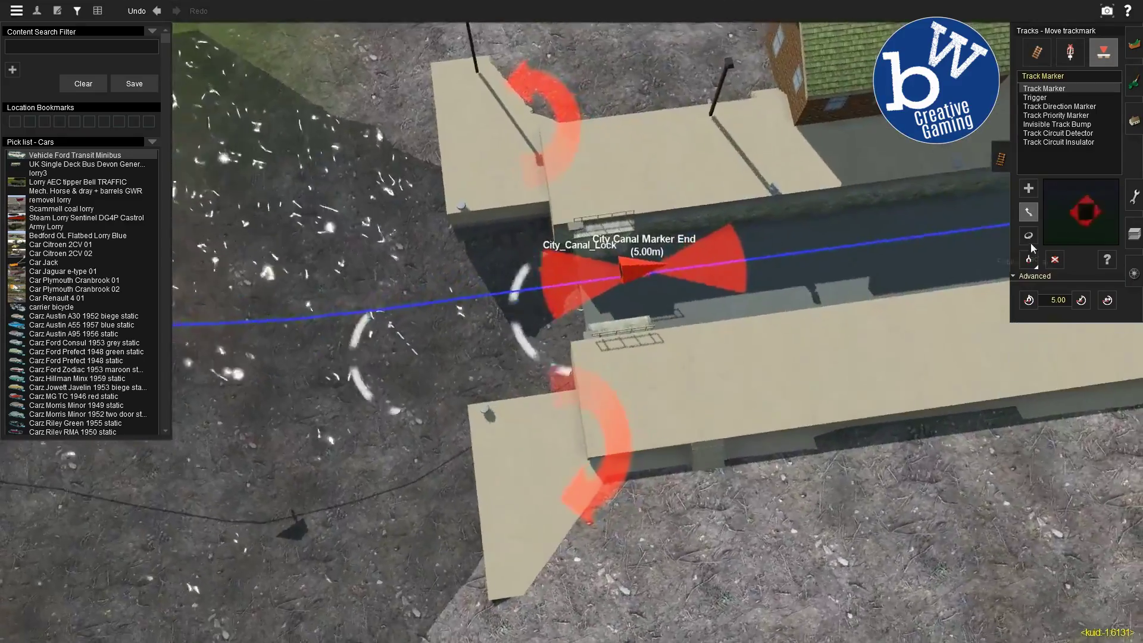
left_click(1107, 260)
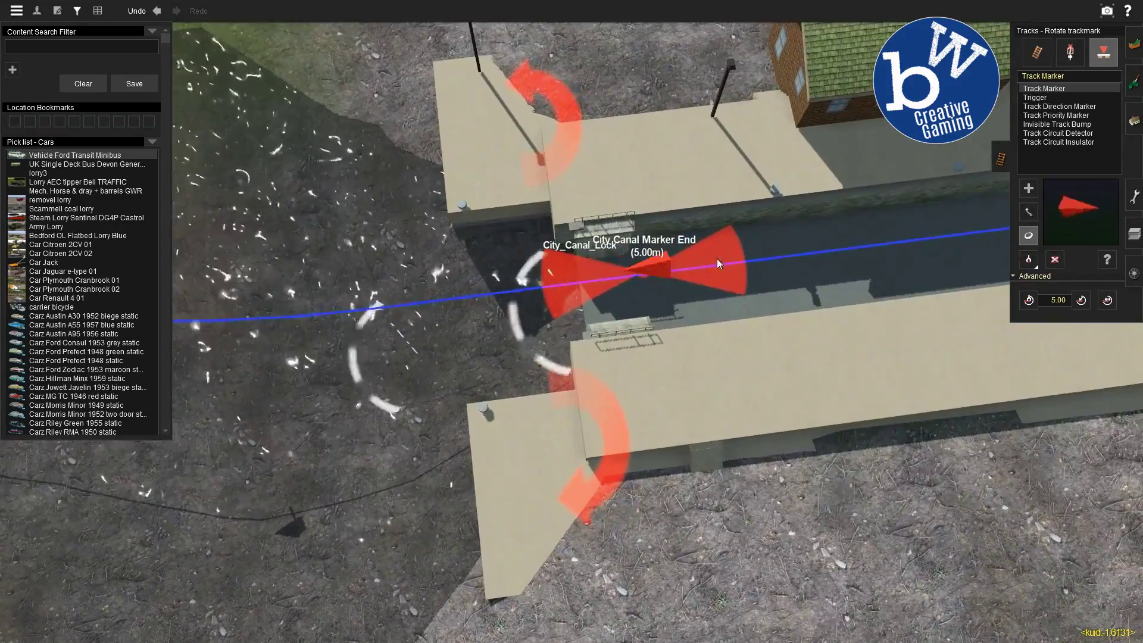
left_click(667, 270)
left_click(231, 272)
type("Lock")
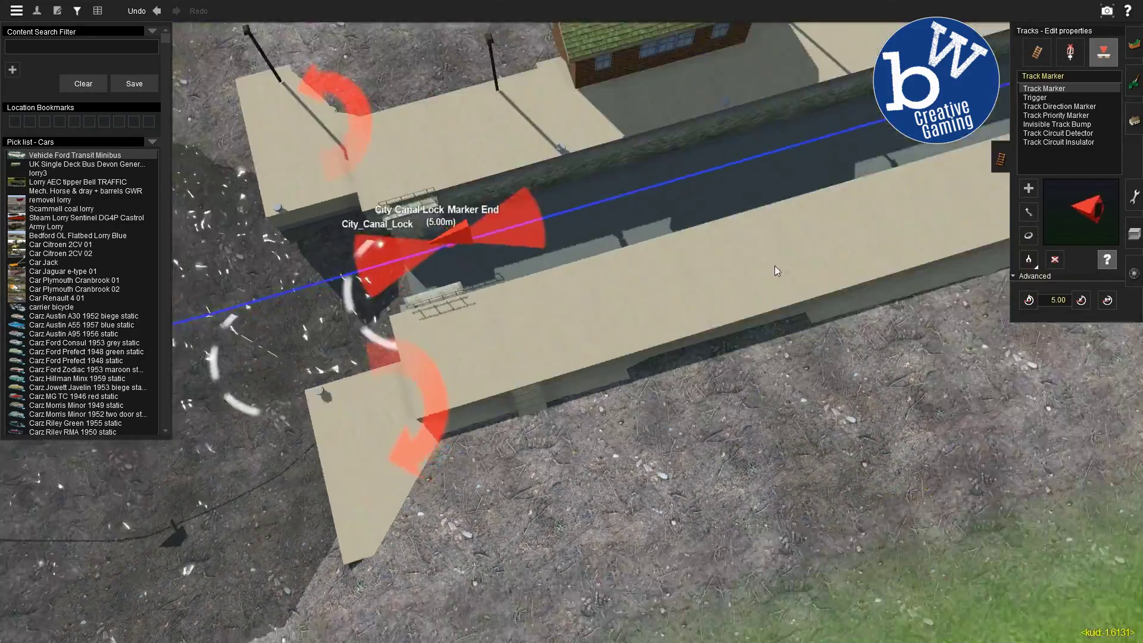
- Place another Track Marker on the canal track outside the lock and name it City Canal Lock Marker Start
left_click(1031, 188)
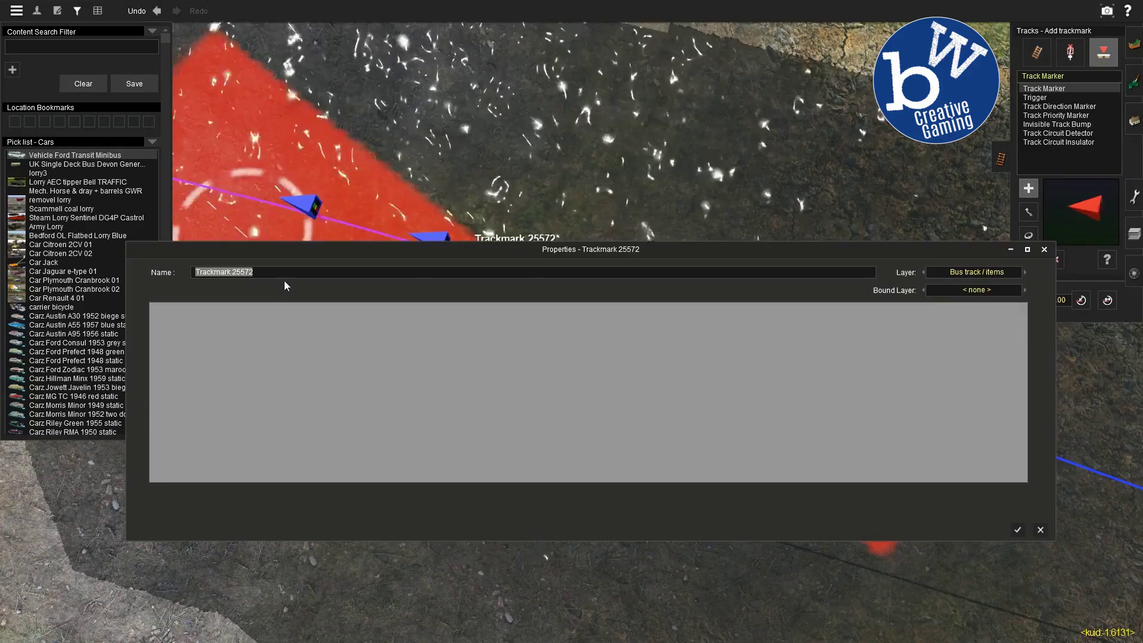
type("City Canal Lock Marker End")
key("BackSpace")
key("BackSpace")
key("BackSpace")
type("Start")
left_click(1018, 529)
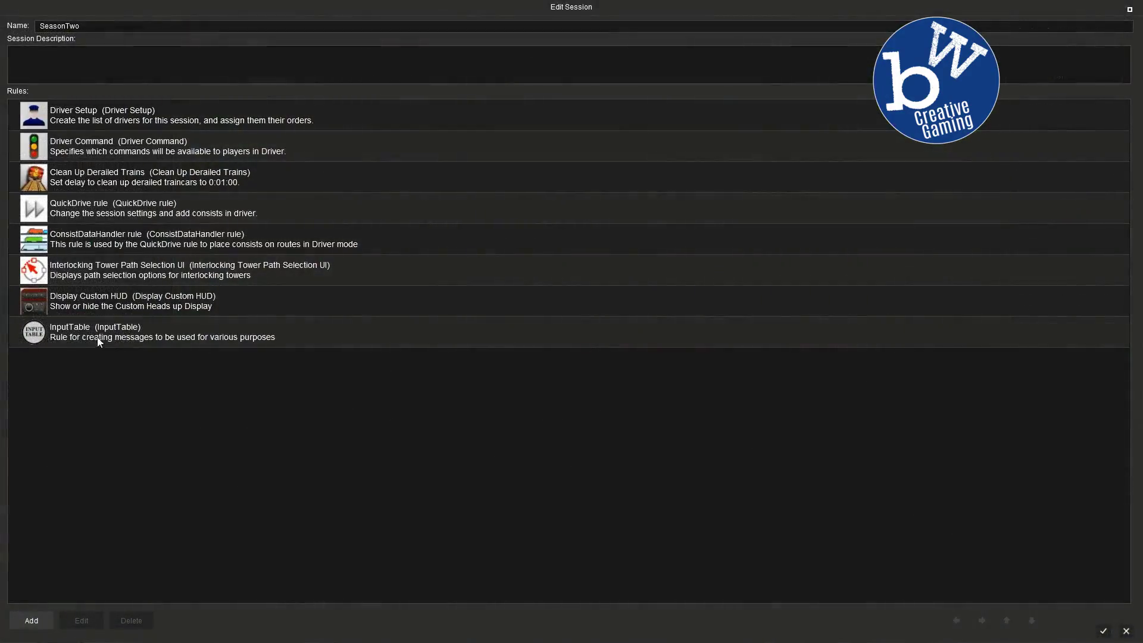
- Review the turntable message for City_Canal_Lock in the session's InputTable rule and close the session editor
left_click(92, 336)
left_click(84, 620)
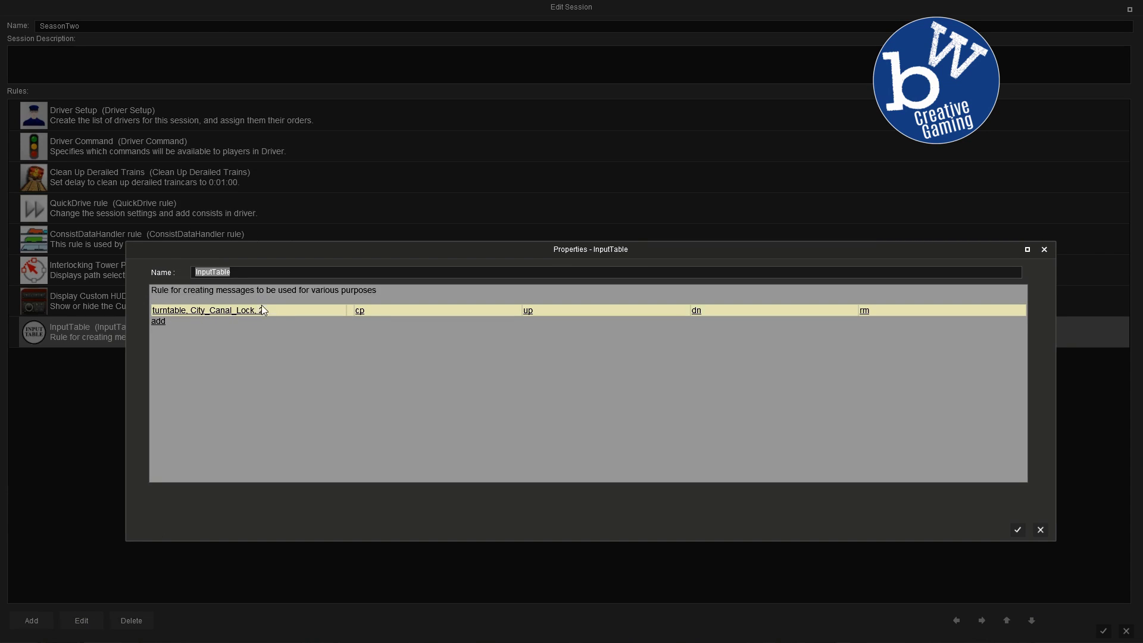
left_click(1019, 529)
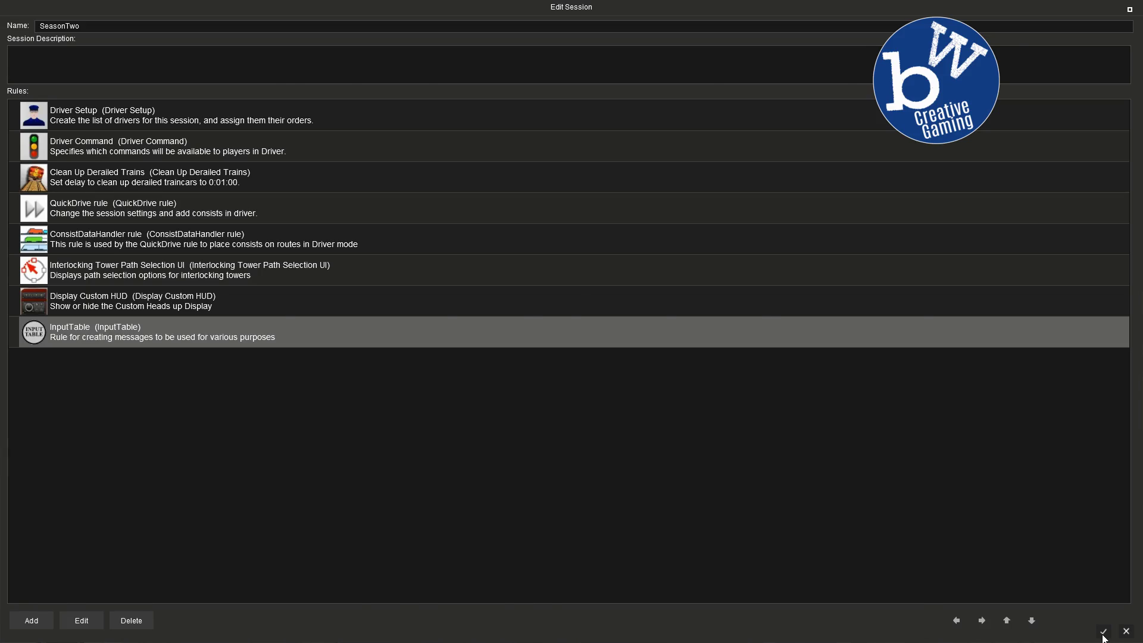
left_click(1103, 632)
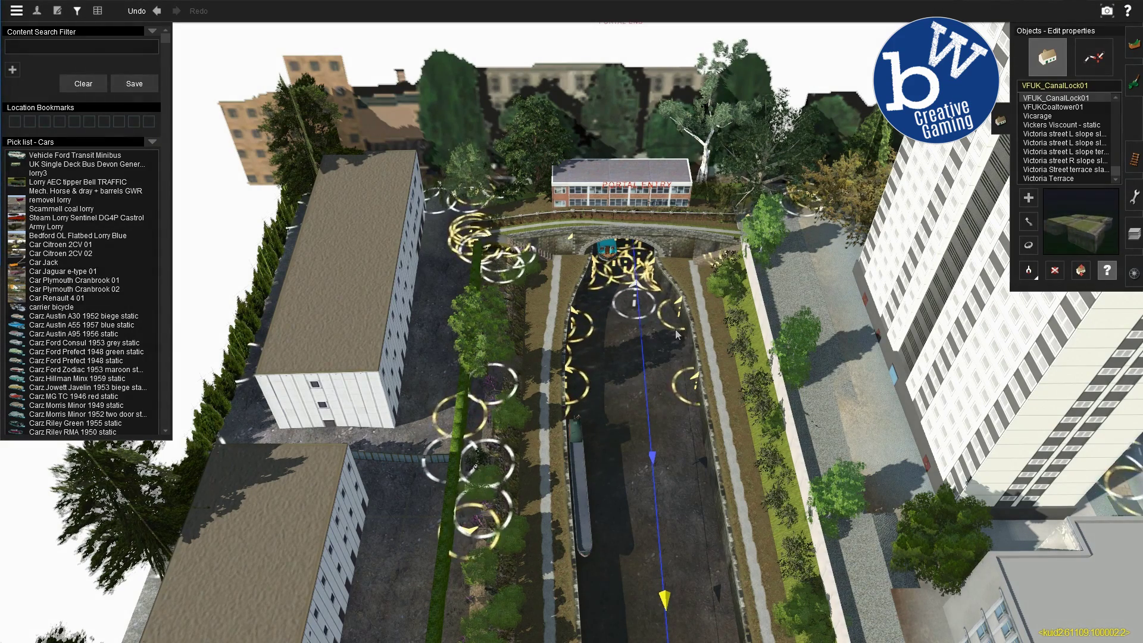
- Add a new consist to the City Canal Portal Start portal with Canal Boat 1 as its vehicle
left_click(635, 272)
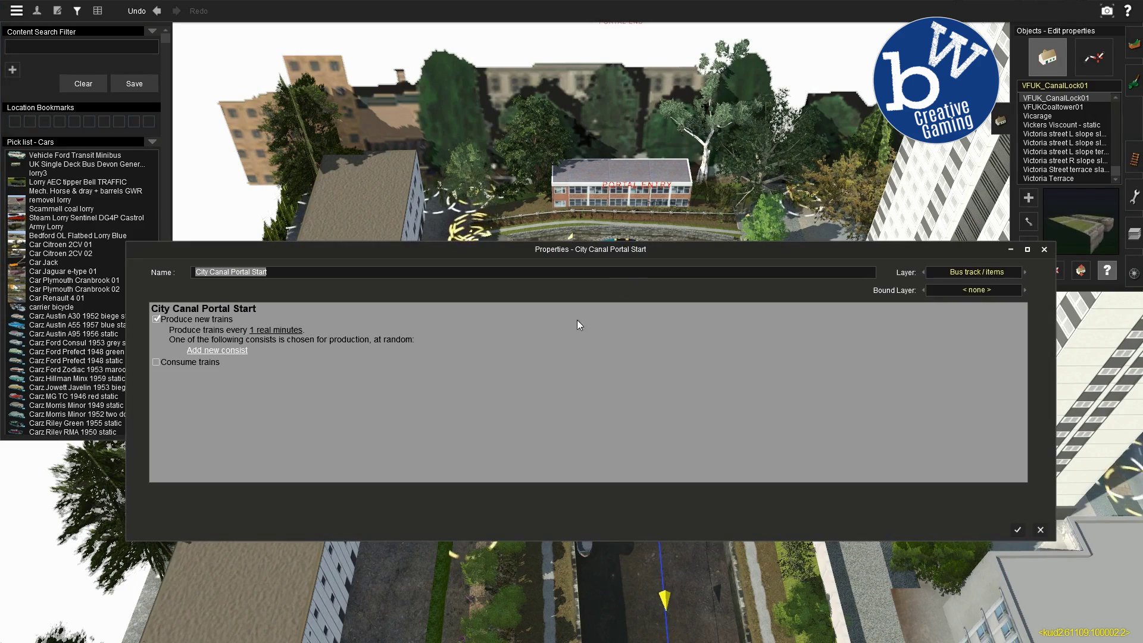
left_click(208, 350)
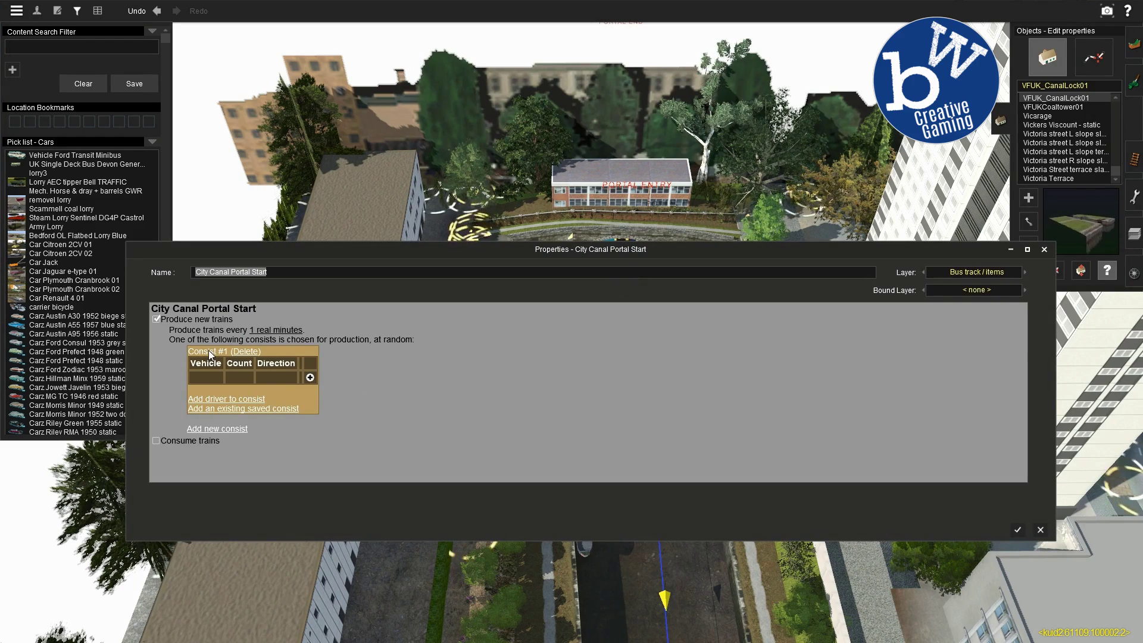
left_click(309, 378)
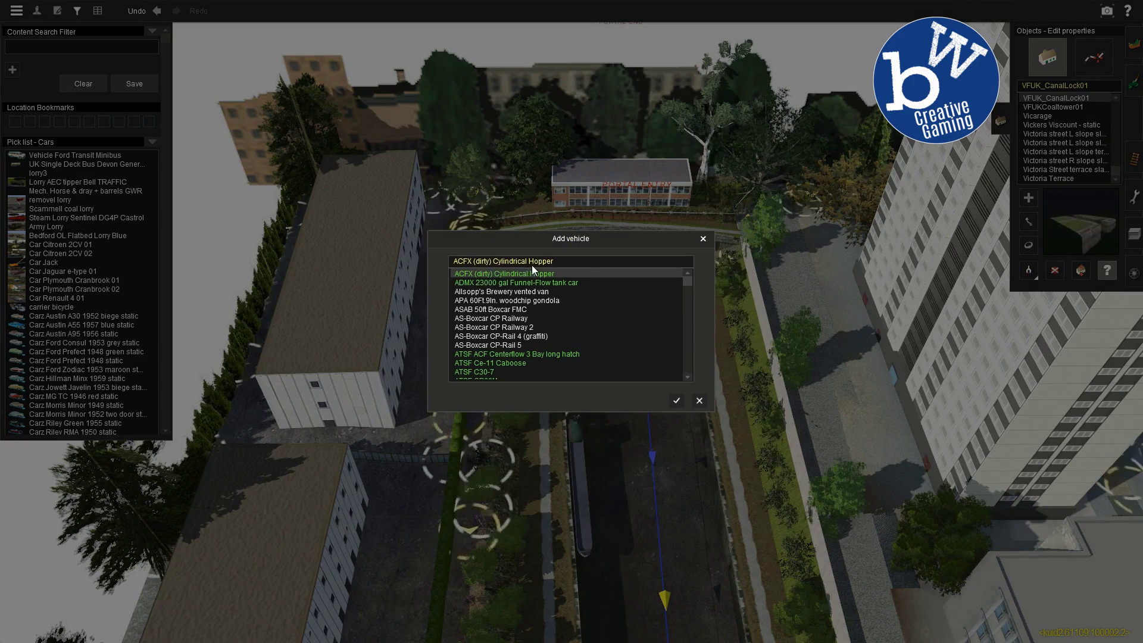
type("canal")
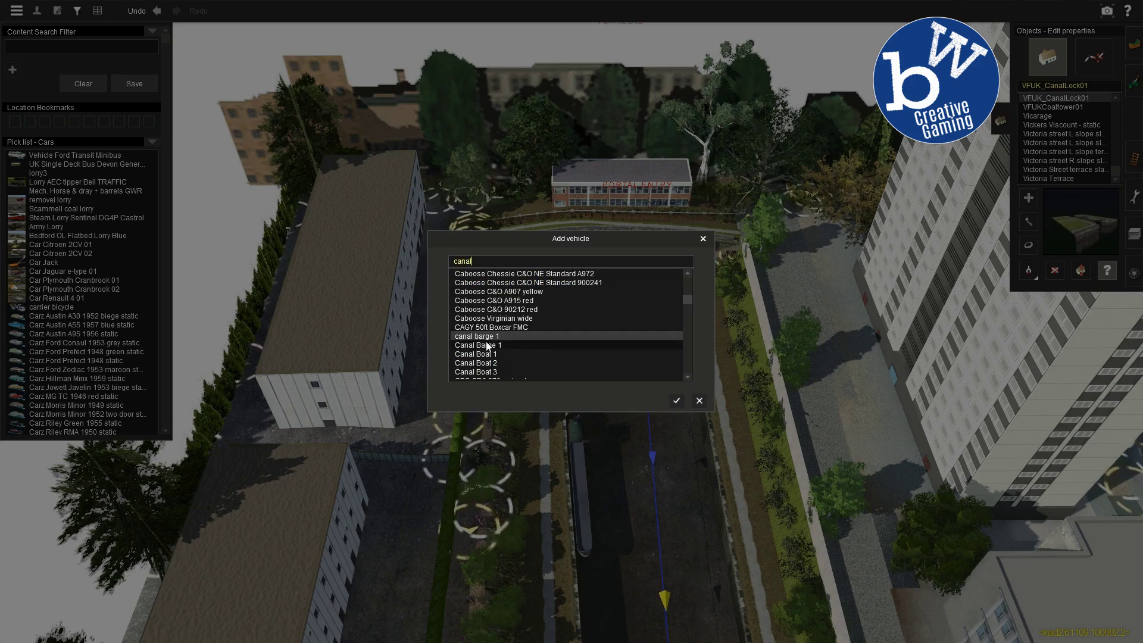
left_click(492, 354)
key("Return")
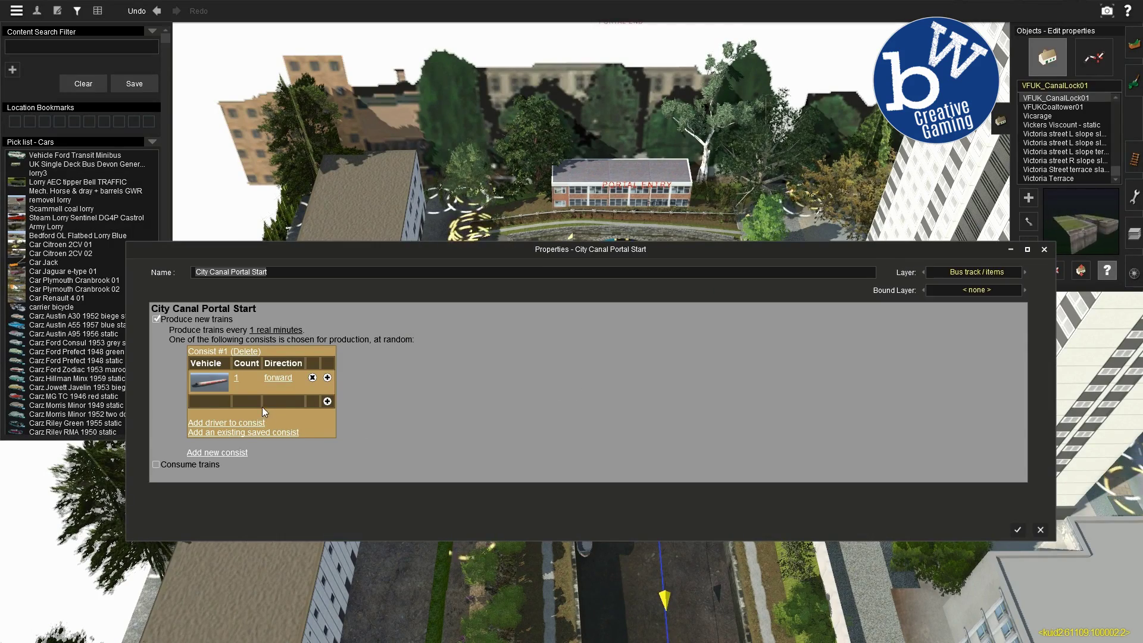
- Assign a driver to the portal's consist and give it a Drive To Trackmark command for City Canal Lock Marker Start
left_click(227, 423)
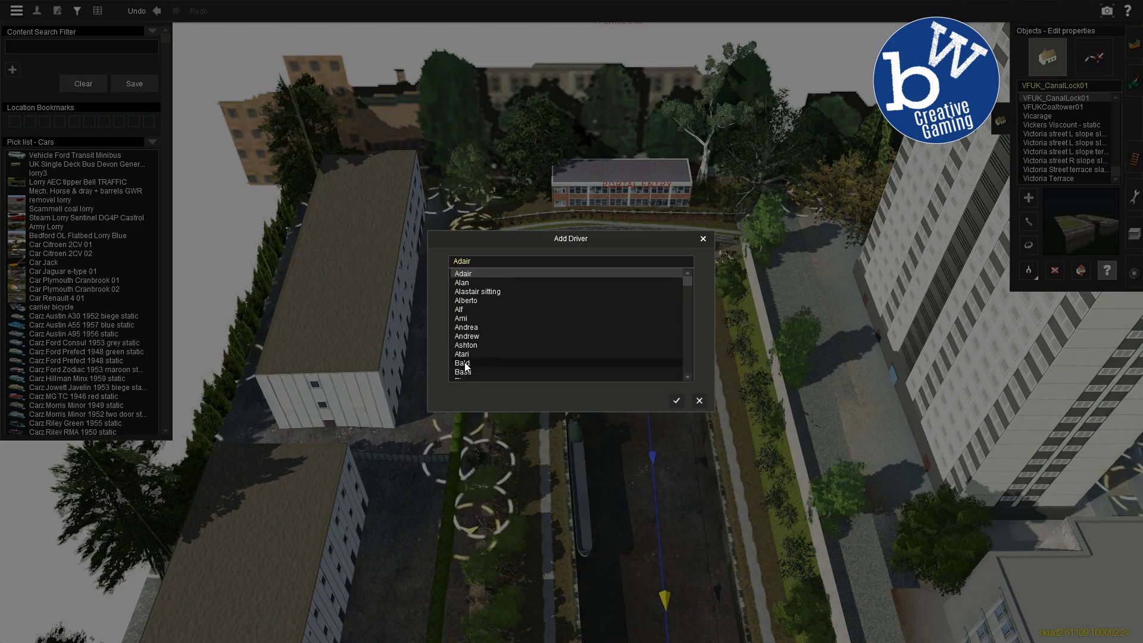
key("Return")
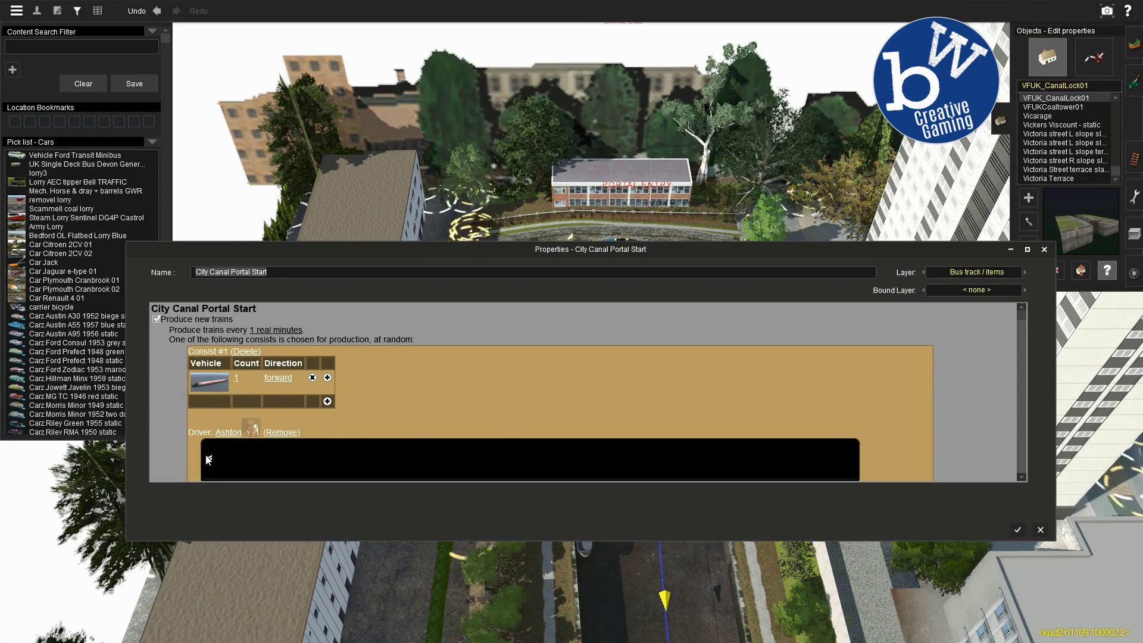
scroll(375, 413, "down", 1)
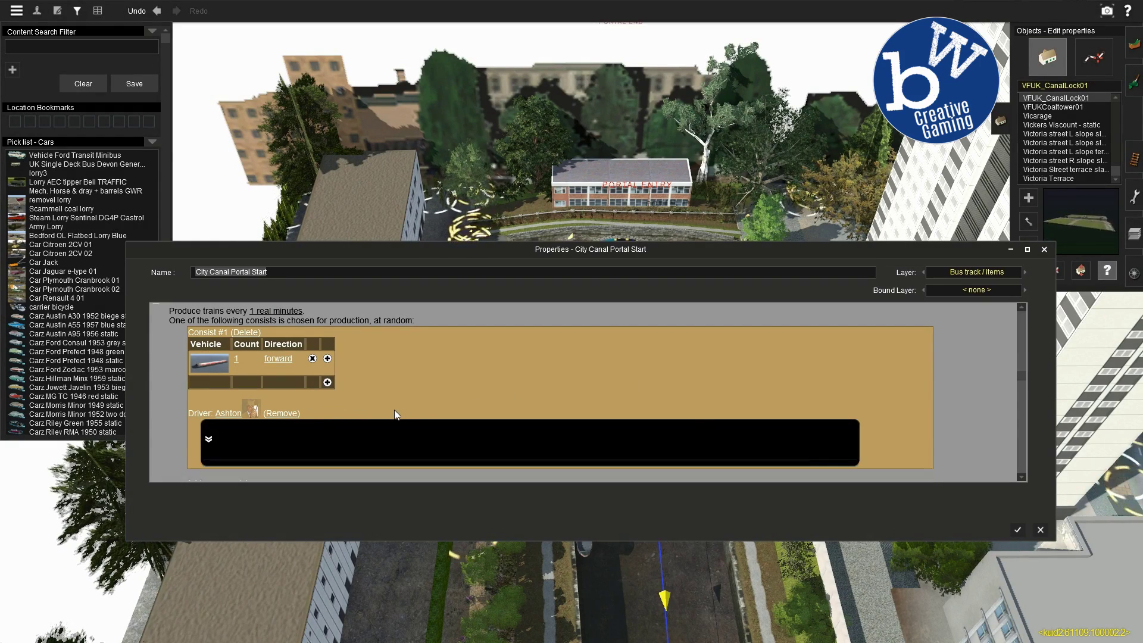
left_click(209, 441)
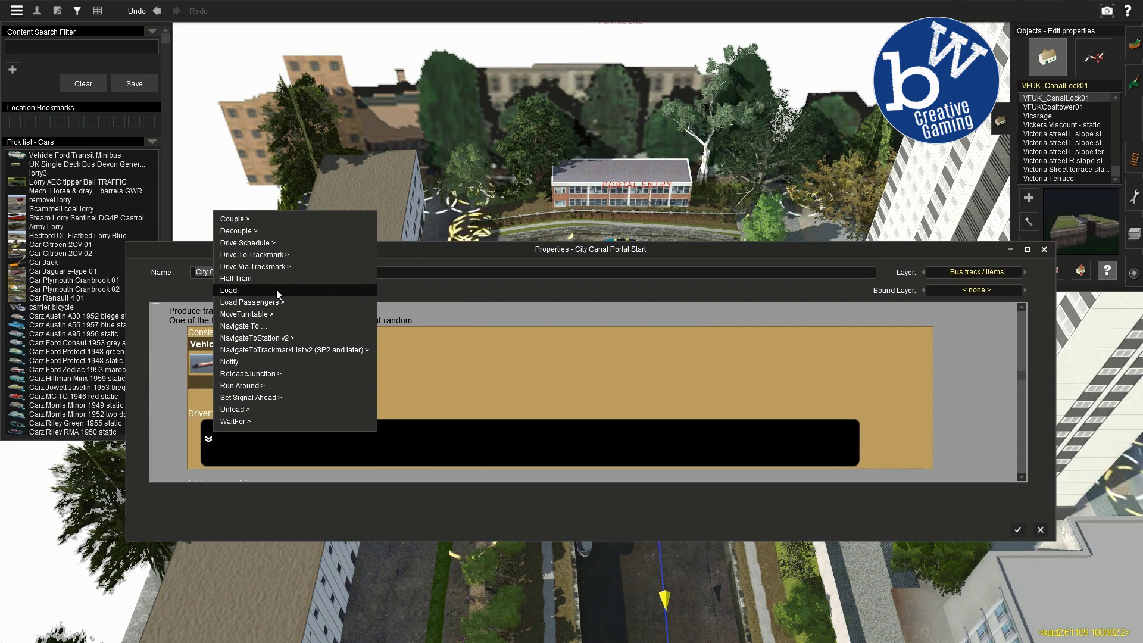
mouse_move(281, 255)
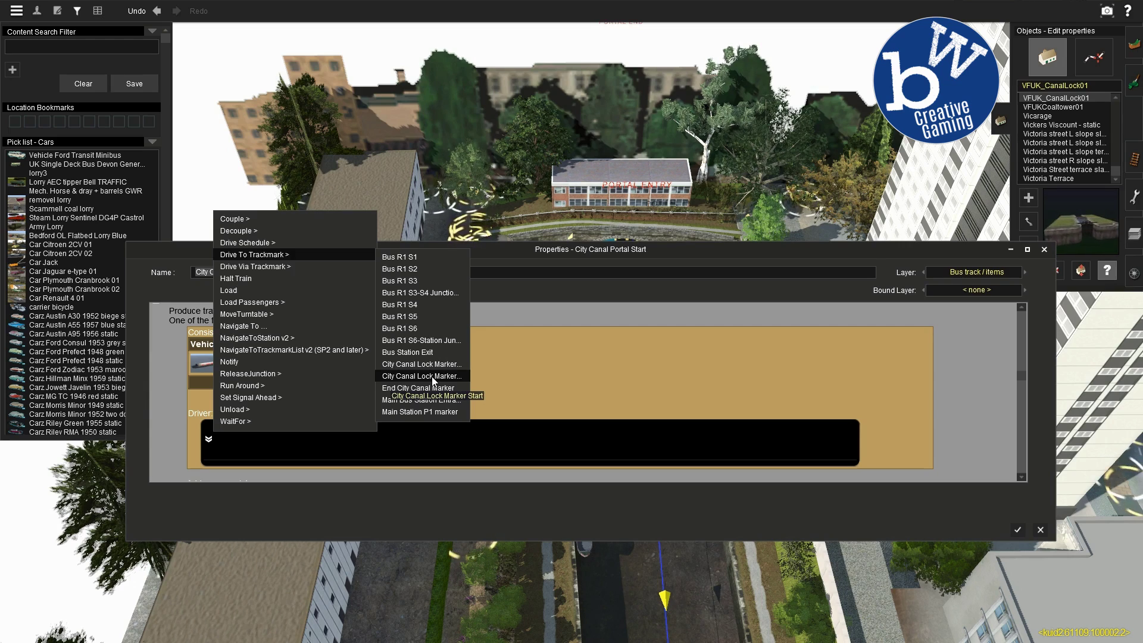
left_click(431, 376)
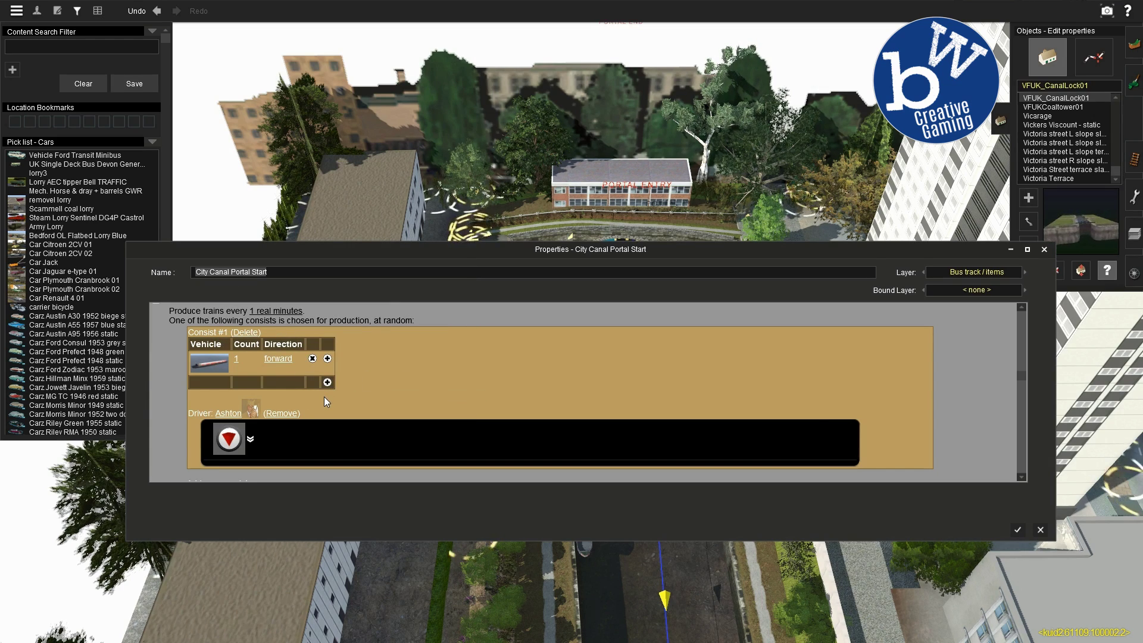
- Append a Halt Train command and a MoveTurntable command that sends City_Canal_Lock to stop number 1
left_click(250, 441)
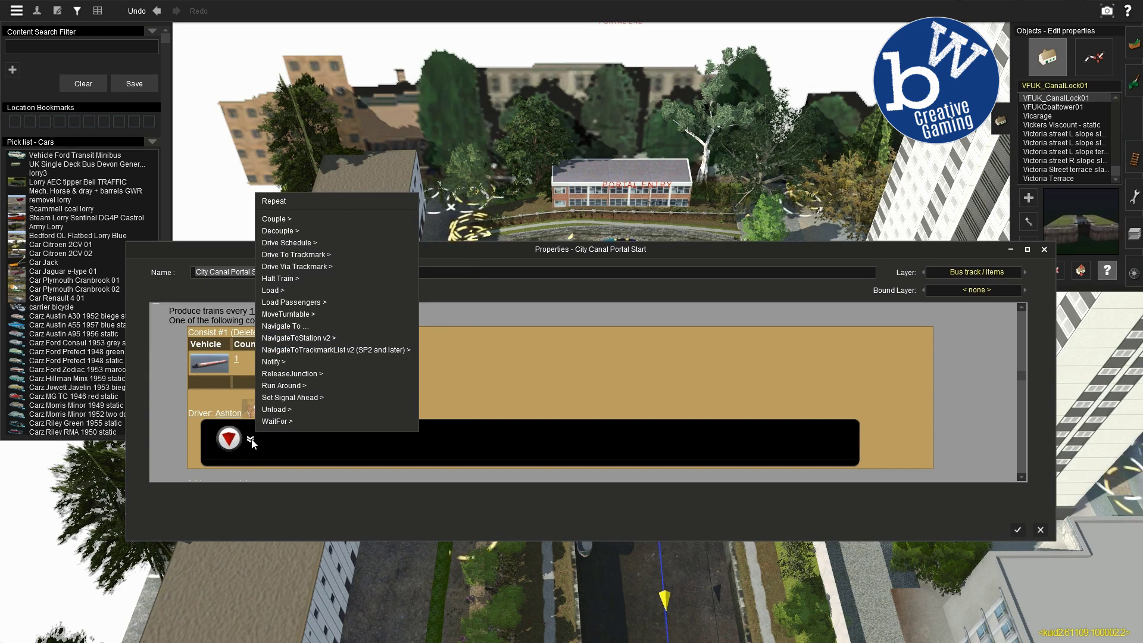
left_click(314, 386)
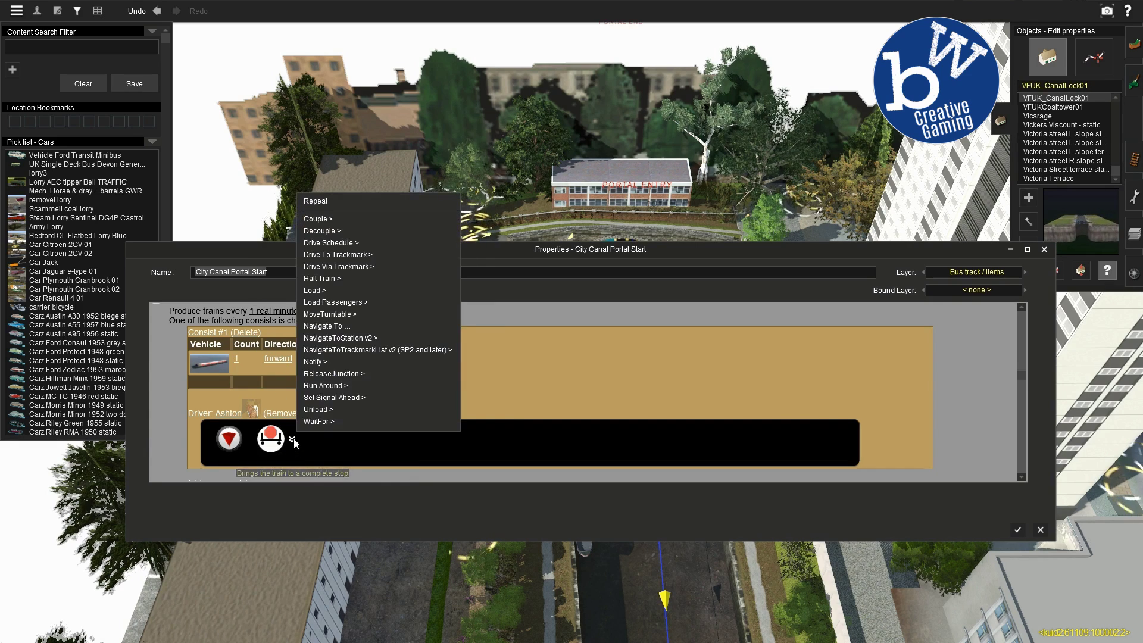
left_click(292, 440)
mouse_move(362, 312)
mouse_move(487, 313)
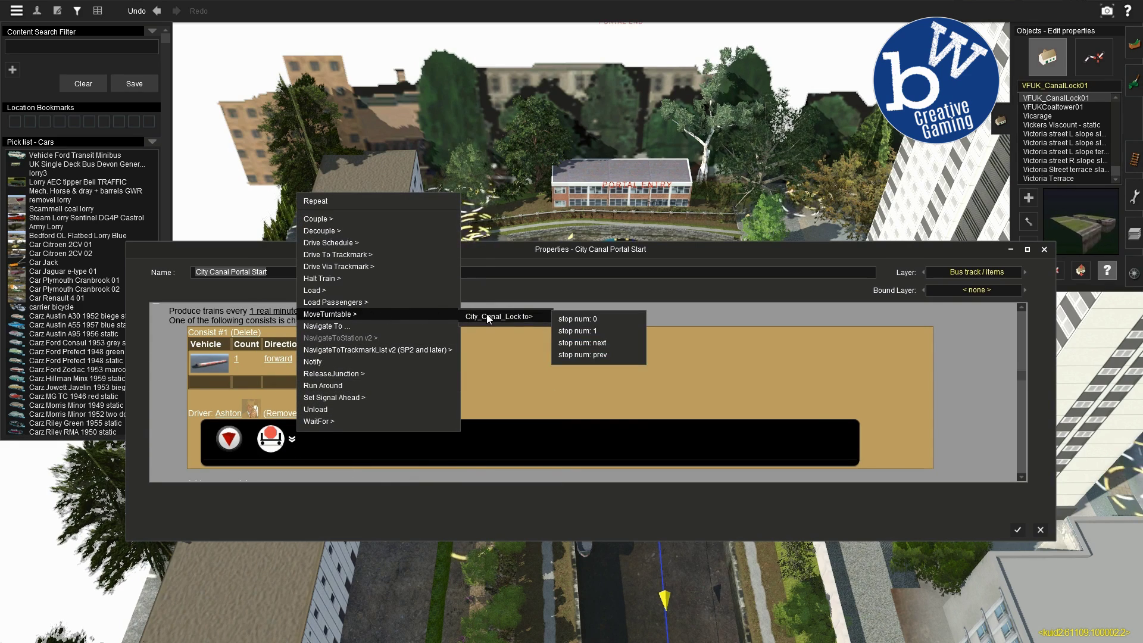
left_click(591, 331)
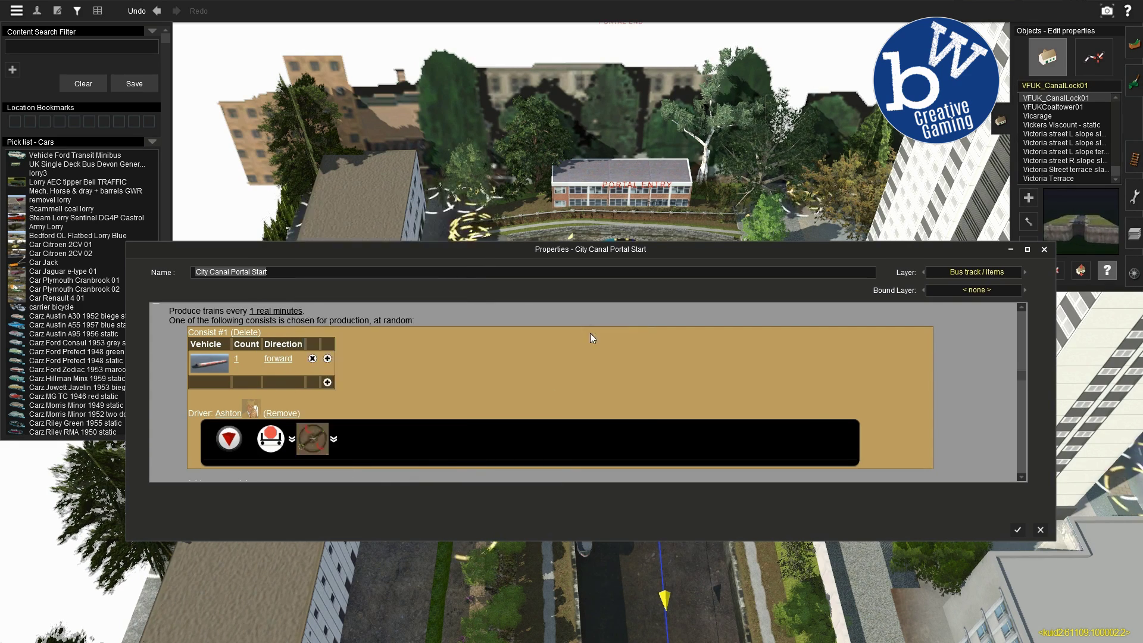
- Append trackmark driving commands for City Canal Lock Marker End and End City Canal Marker to the driver's schedule
left_click(334, 439)
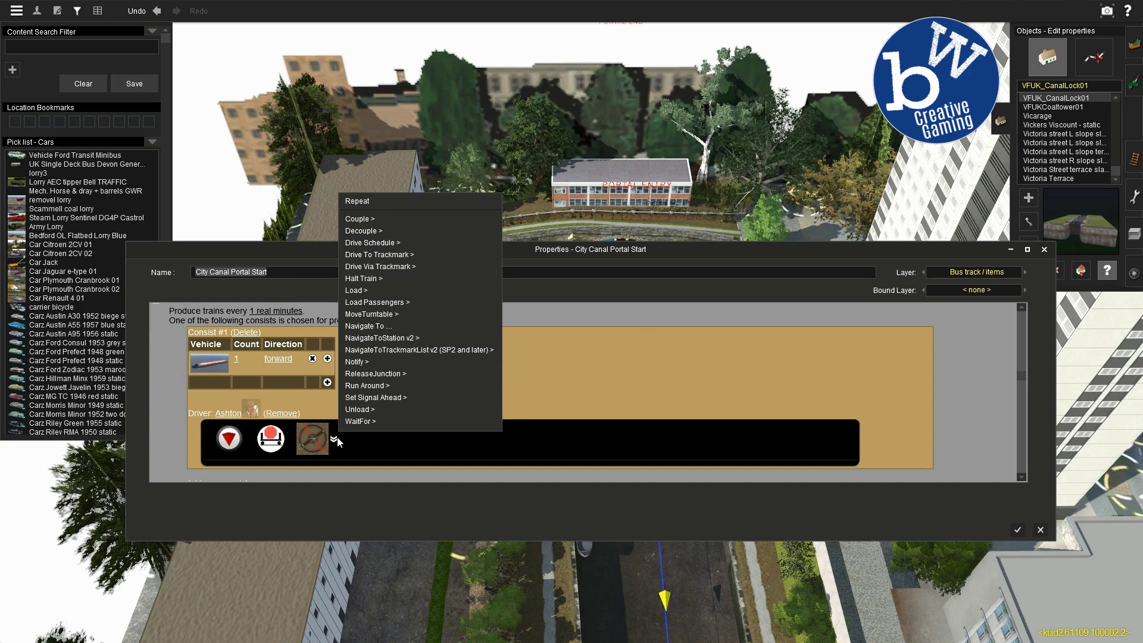
mouse_move(405, 256)
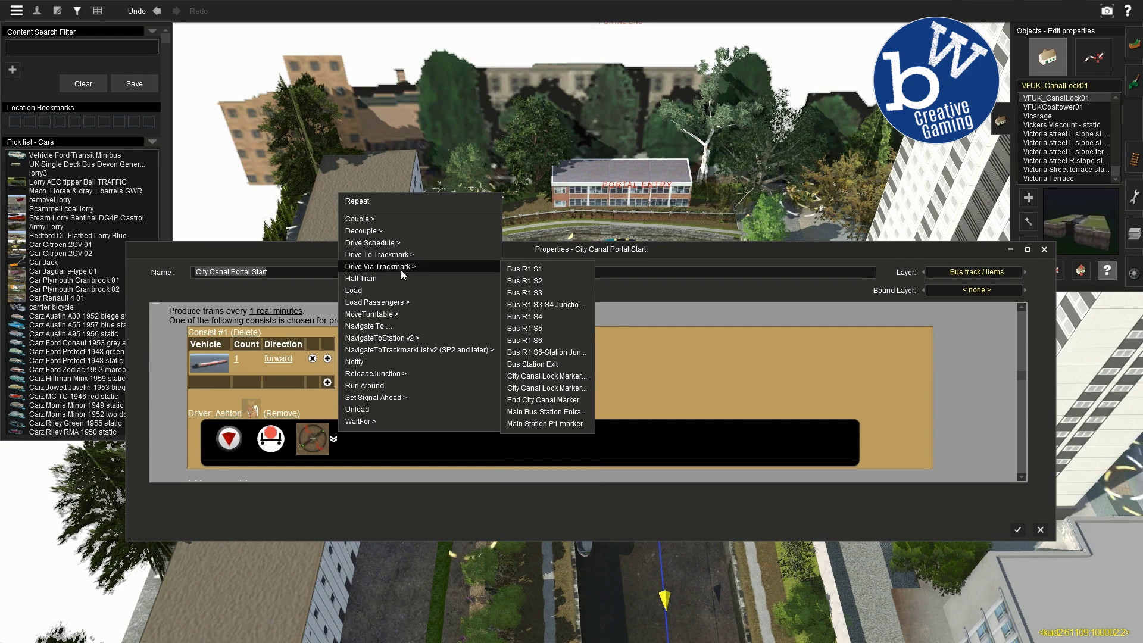
left_click(563, 380)
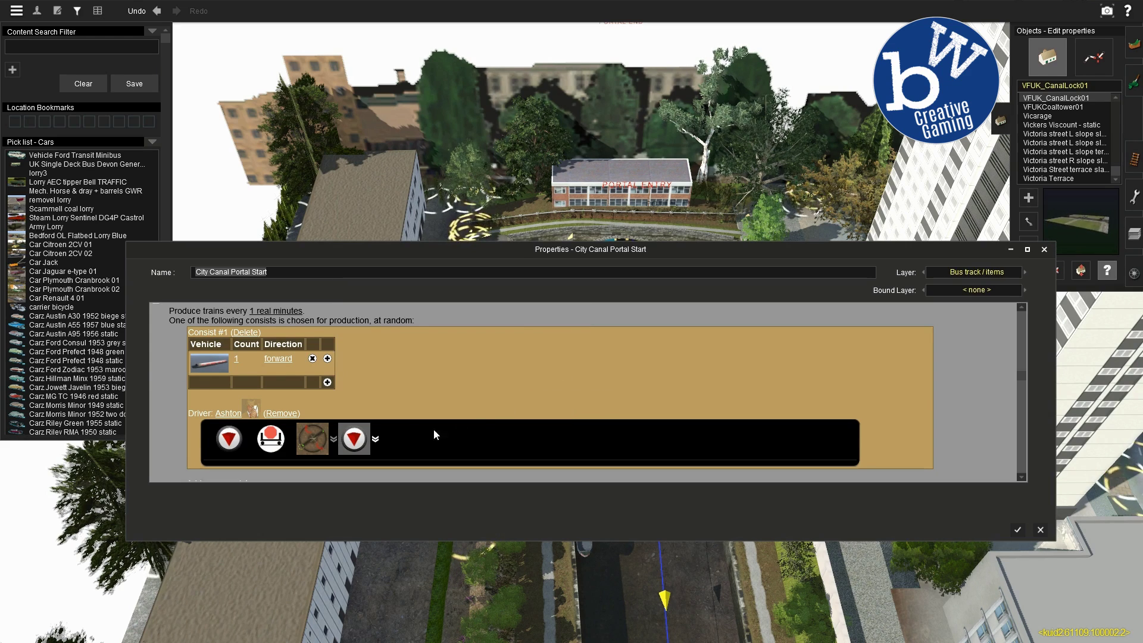
left_click(375, 443)
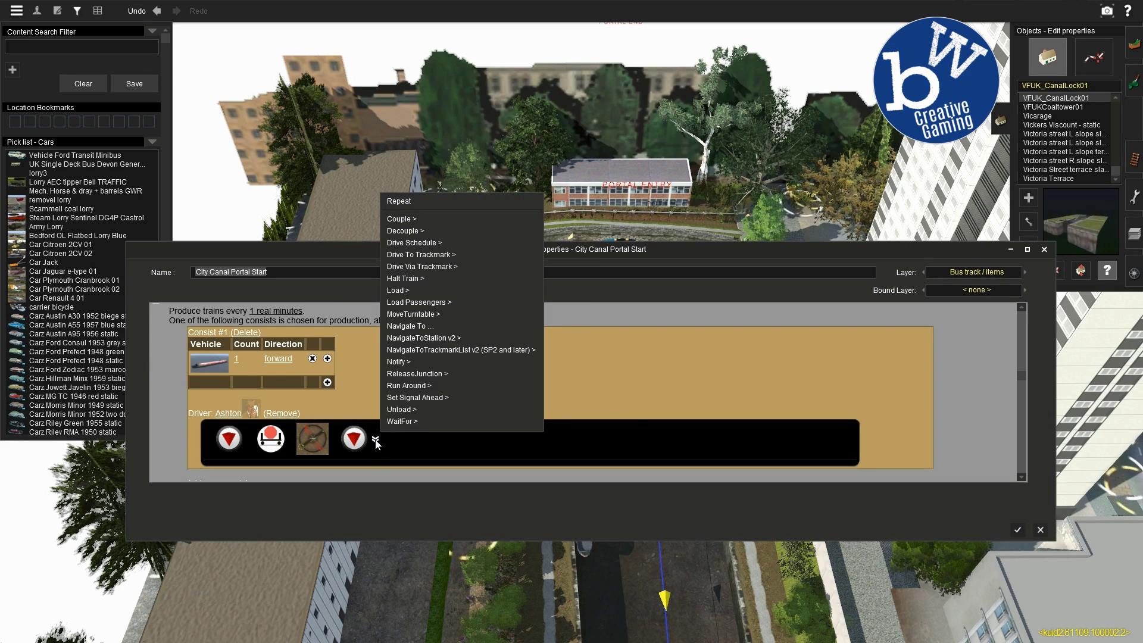
mouse_move(471, 258)
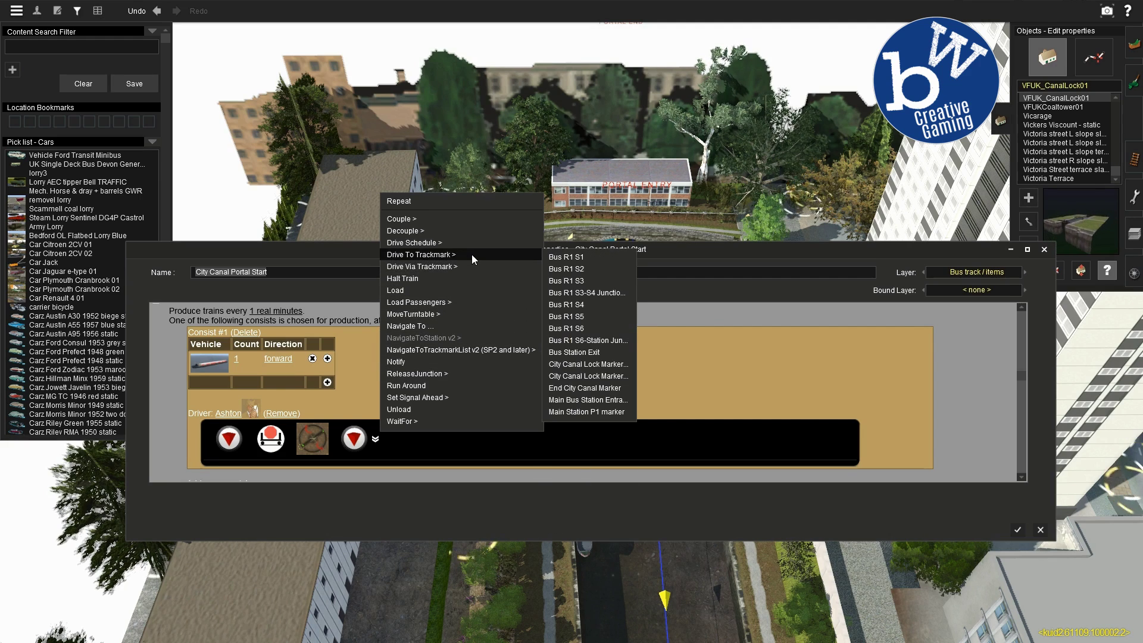
left_click(608, 386)
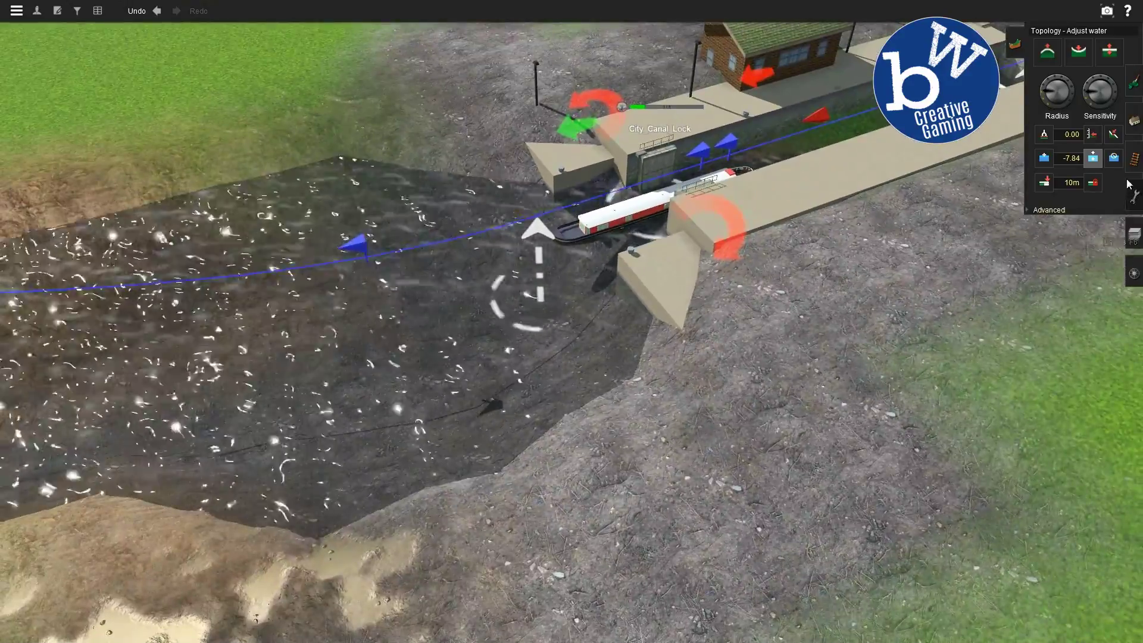
- Remove the test boat from the canal track at the lock gates
left_click(1134, 273)
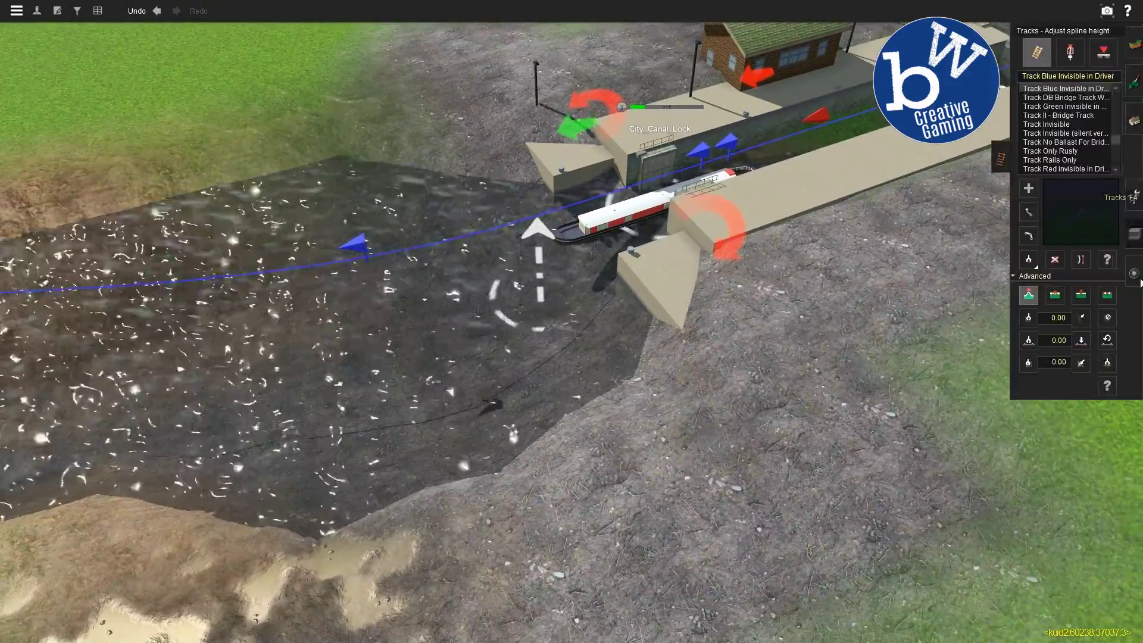
right_click_drag(583, 228, 691, 373)
key("F3")
scroll(691, 370, "up", 4)
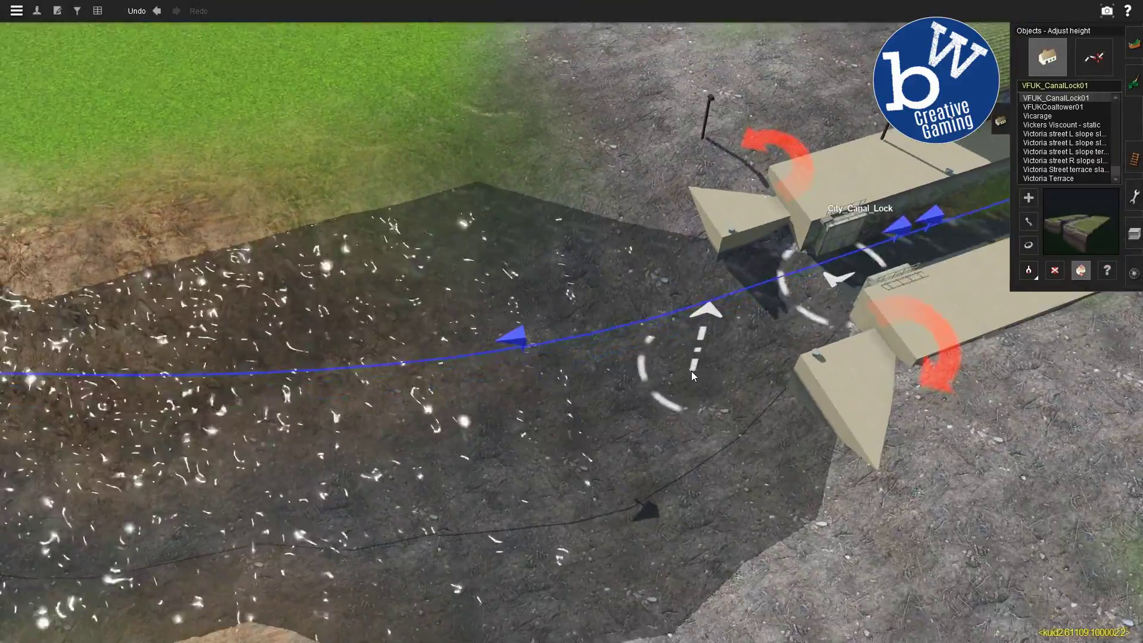
scroll(943, 270, "down", 1)
right_click(664, 435)
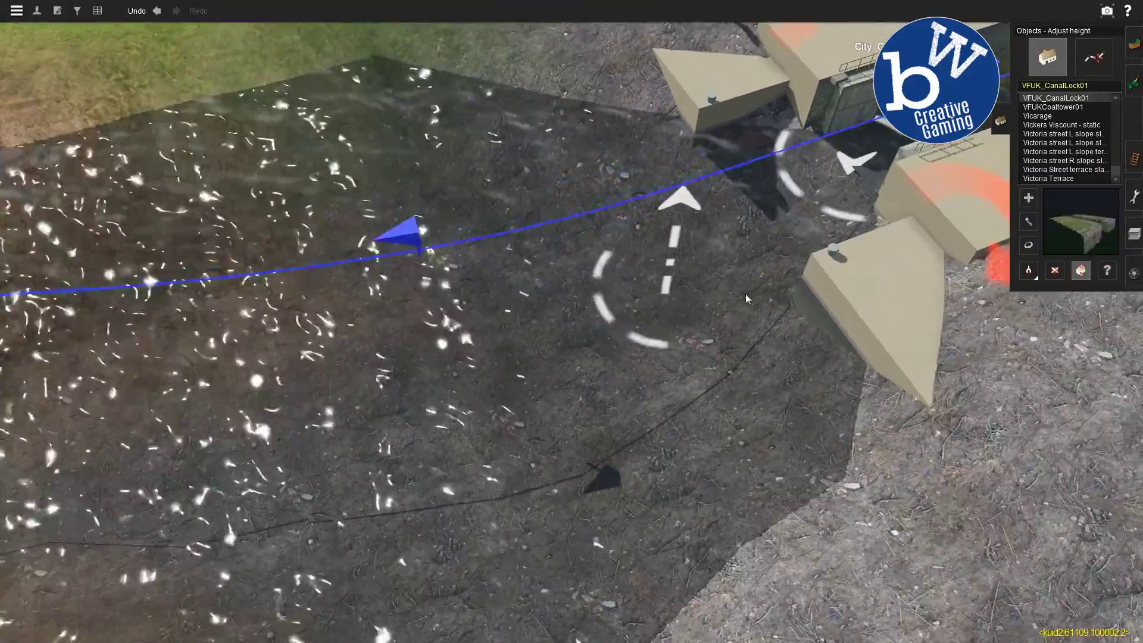
- Adjust the height of the invisible boat track's vertex on the canal stretch outside the lock
key("F4")
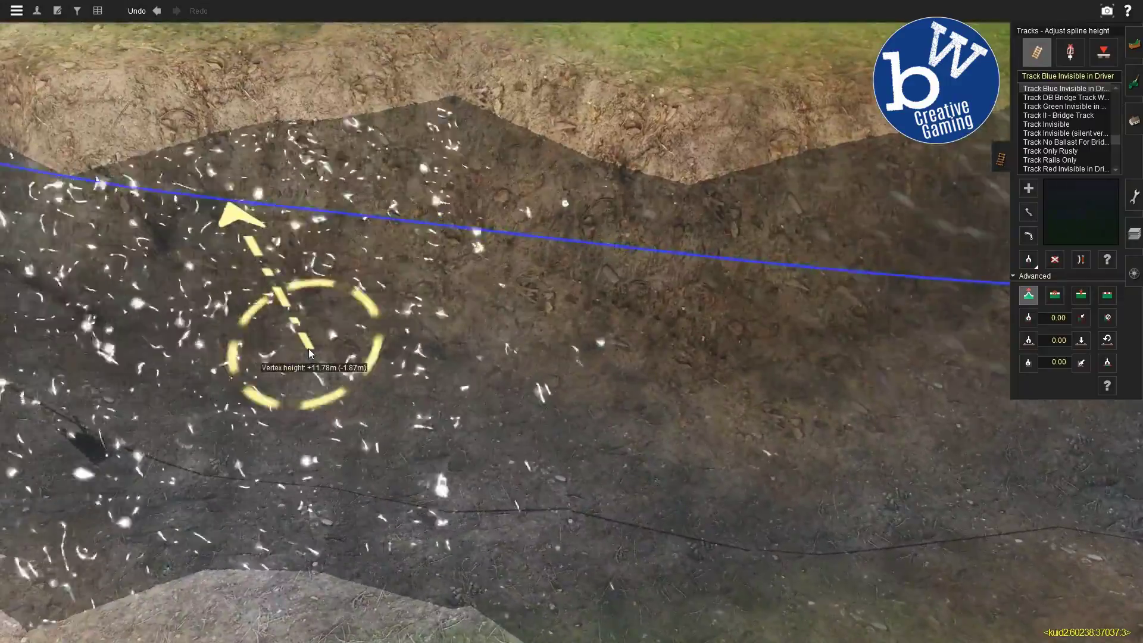
right_click_drag(308, 348, 495, 396)
key("F3")
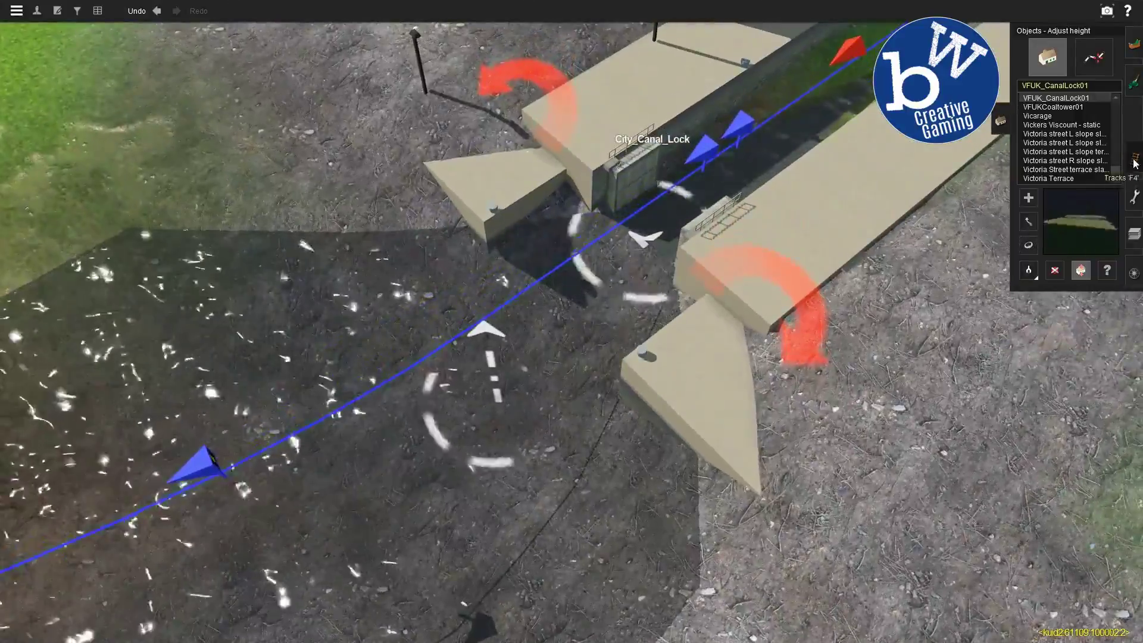
left_click(1135, 163)
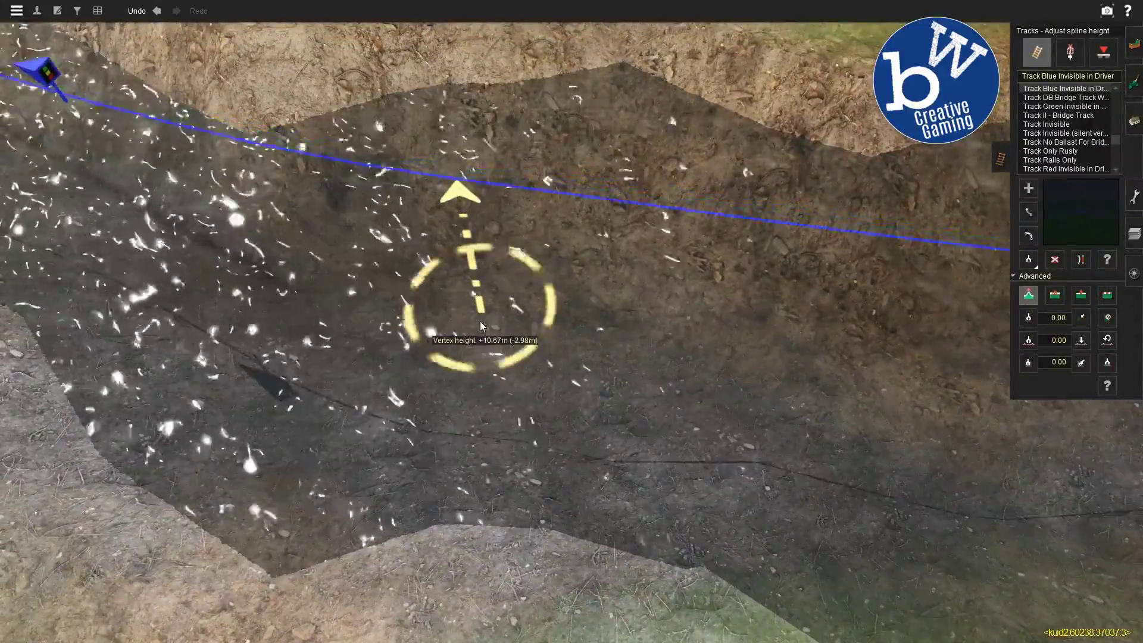
left_click_drag(481, 321, 475, 375)
right_click_drag(475, 375, 527, 351)
left_click_drag(526, 351, 530, 312)
right_click_drag(530, 312, 649, 321)
- Place a Canal Boat 1 on the track to check its height above the water, and delete it again
left_click(1134, 273)
key("a")
mouse_move(770, 214)
right_mouse_down()
mouse_move(695, 188)
mouse_move(691, 234)
mouse_move(751, 335)
mouse_move(1022, 343)
right_mouse_up()
left_click(695, 187)
left_click(1054, 271)
left_click(990, 116)
- Fine-tune the heights of the invisible track's vertices along the canal to suit the water surface
left_click(1134, 159)
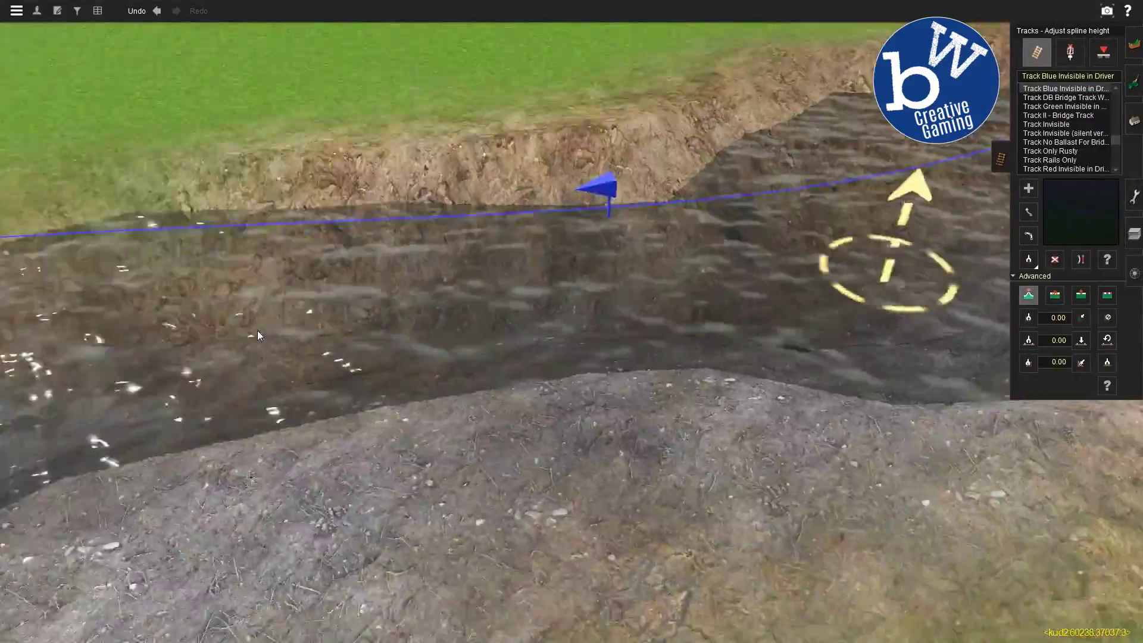
right_click(379, 445)
left_click_drag(381, 445, 387, 559)
right_click_drag(387, 559, 652, 351)
left_click_drag(652, 352, 652, 287)
right_click_drag(652, 287, 678, 396)
left_click_drag(635, 408, 661, 387)
right_click_drag(662, 387, 864, 284)
- Place Canal Boat 1 on the adjusted canal track and move it along to the lock gates
left_click(1133, 273)
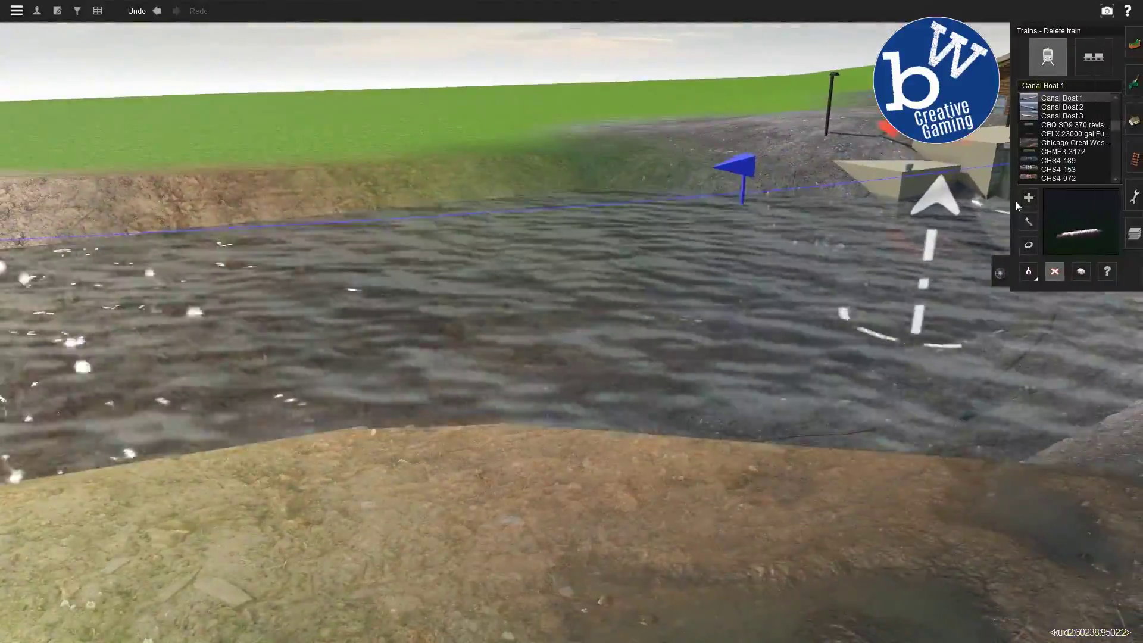
right_click_drag(768, 279, 499, 323)
left_click(499, 322)
left_click(1028, 221)
left_click_drag(232, 232, 760, 275)
scroll(598, 298, "up", 5)
right_click_drag(760, 276, 613, 289)
scroll(599, 296, "down", 5)
left_click(1133, 44)
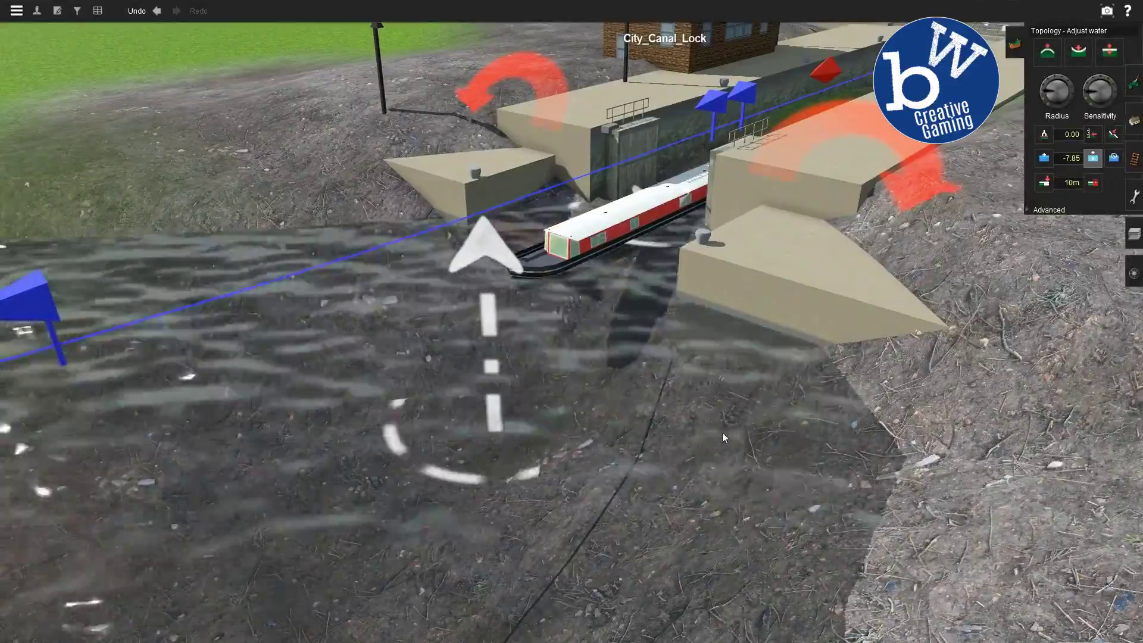
right_click_drag(713, 459, 596, 506)
left_click(1133, 121)
left_click(1029, 222)
right_click_drag(572, 357, 791, 345)
- Move Canal Boat 1 back and forth along the track at the lock to check how it sits in the water
left_click(1133, 274)
scroll(791, 289, "down", 8)
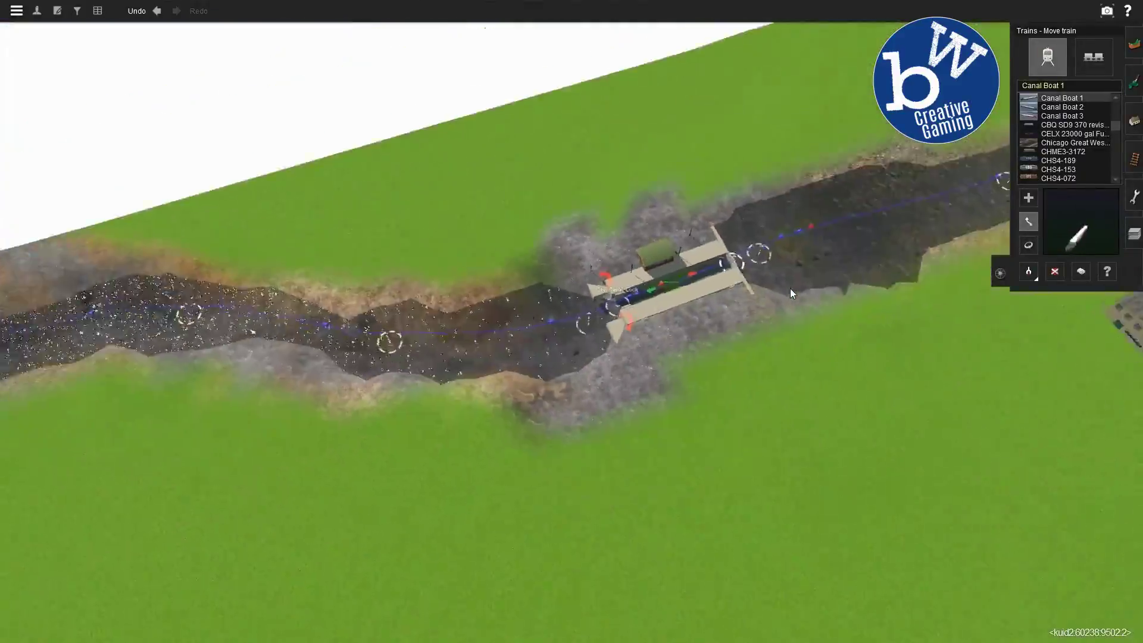
scroll(790, 289, "up", 1)
scroll(790, 289, "up", 7)
left_click_drag(791, 288, 845, 233)
right_click_drag(845, 233, 393, 310)
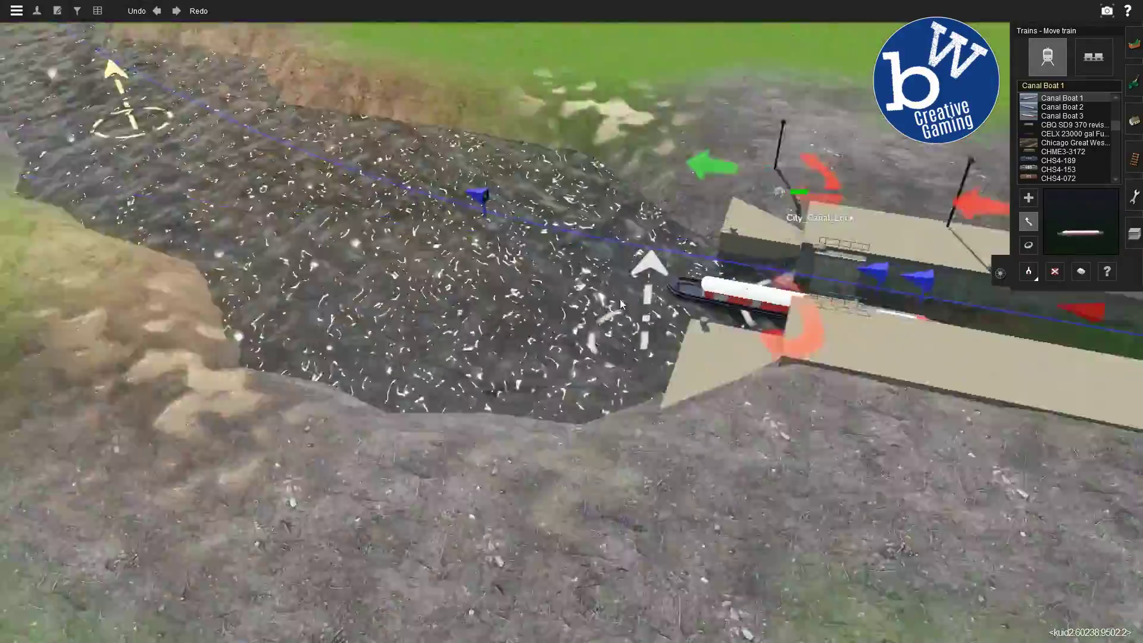
right_click_drag(535, 298, 566, 292)
scroll(622, 331, "up", 3)
left_click_drag(565, 292, 791, 113)
right_click_drag(732, 137, 658, 252)
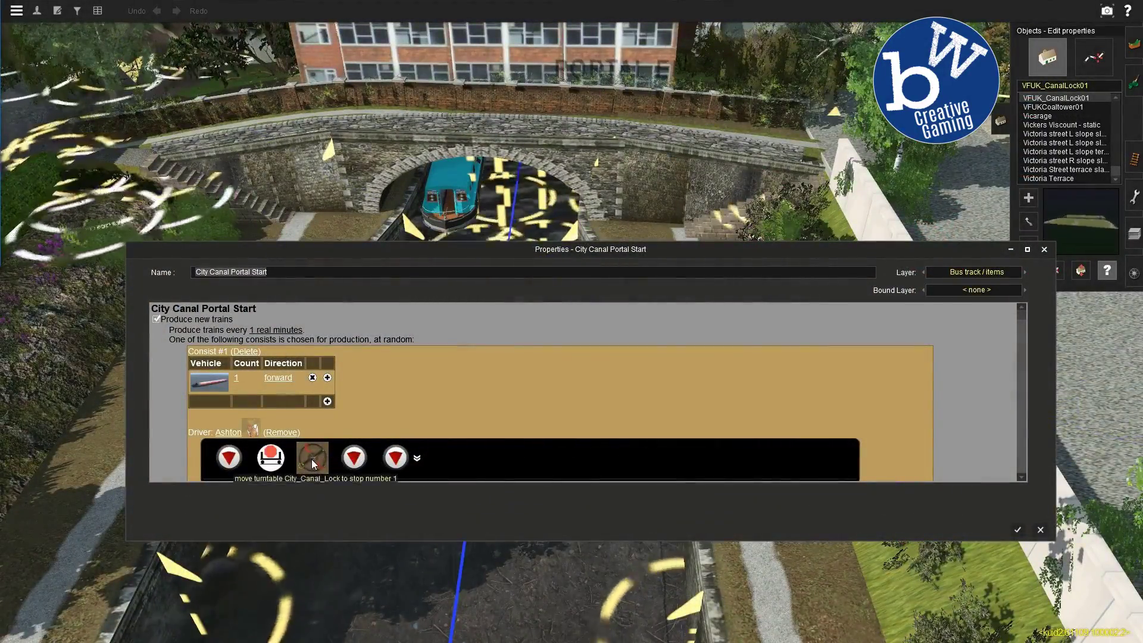
- Insert a halt command between the last two track marker commands in the City Canal Portal Start driver schedule
left_click(375, 458)
left_click(413, 346)
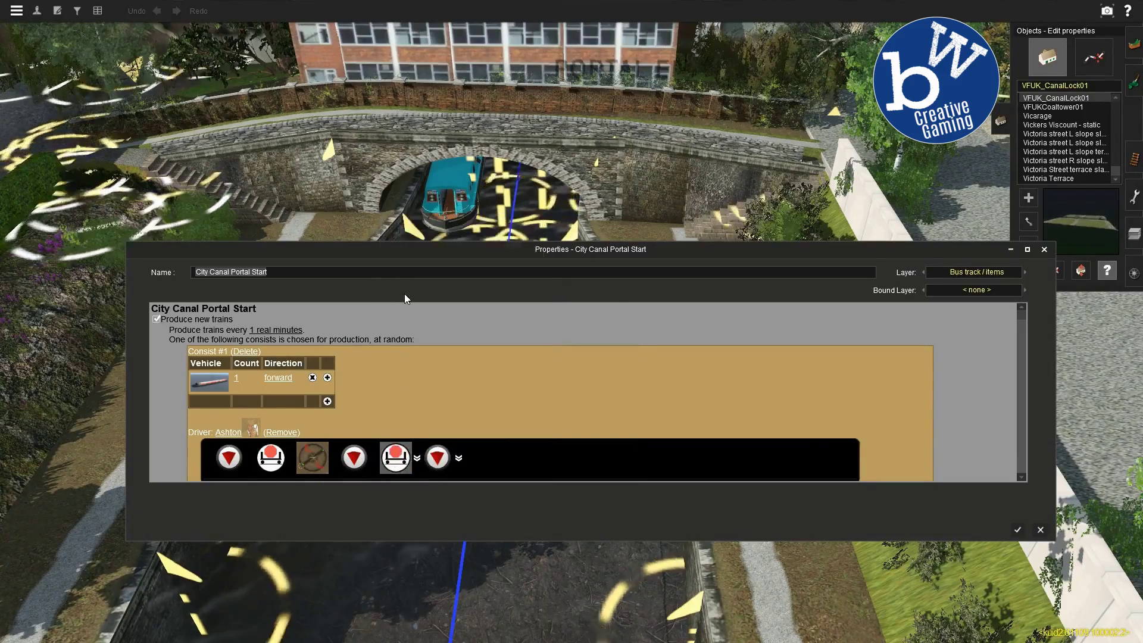
left_click(418, 460)
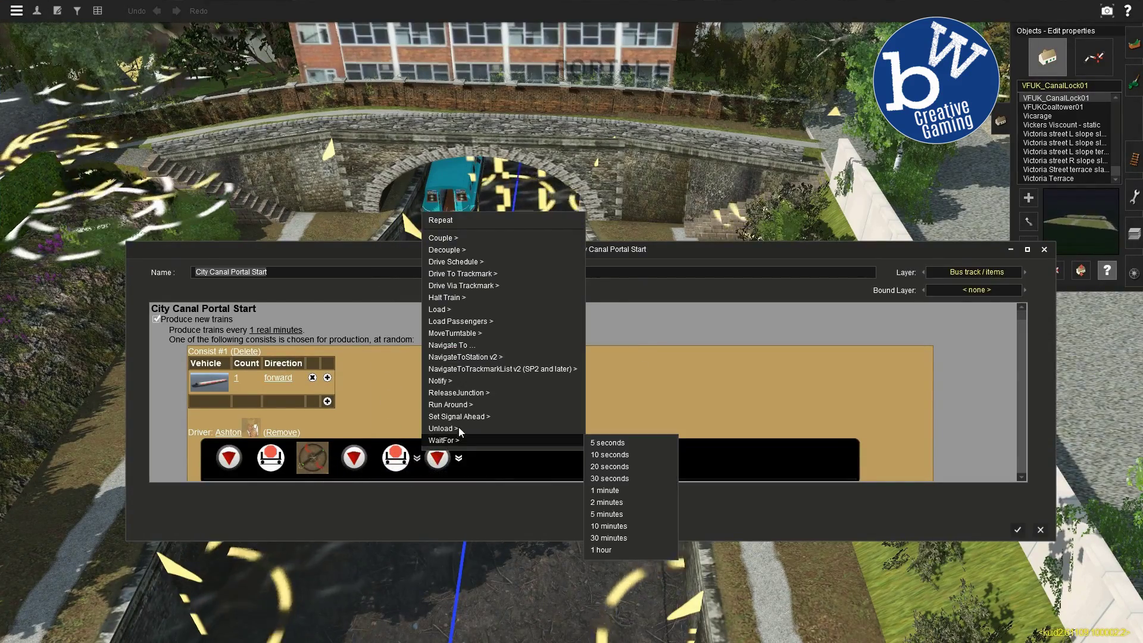
mouse_move(460, 420)
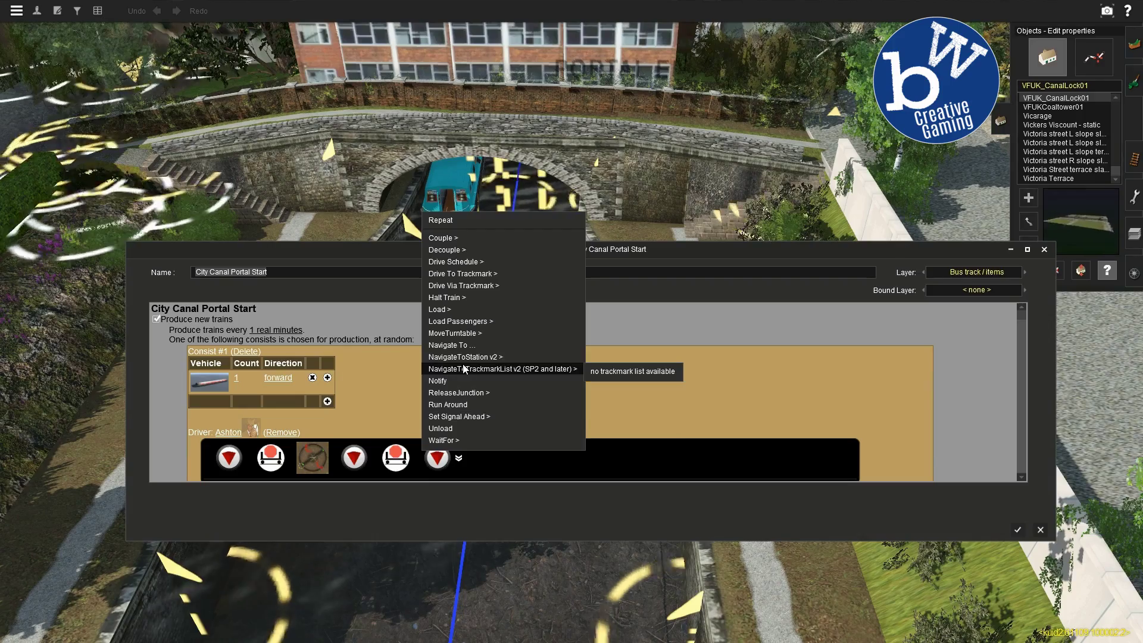
mouse_move(481, 337)
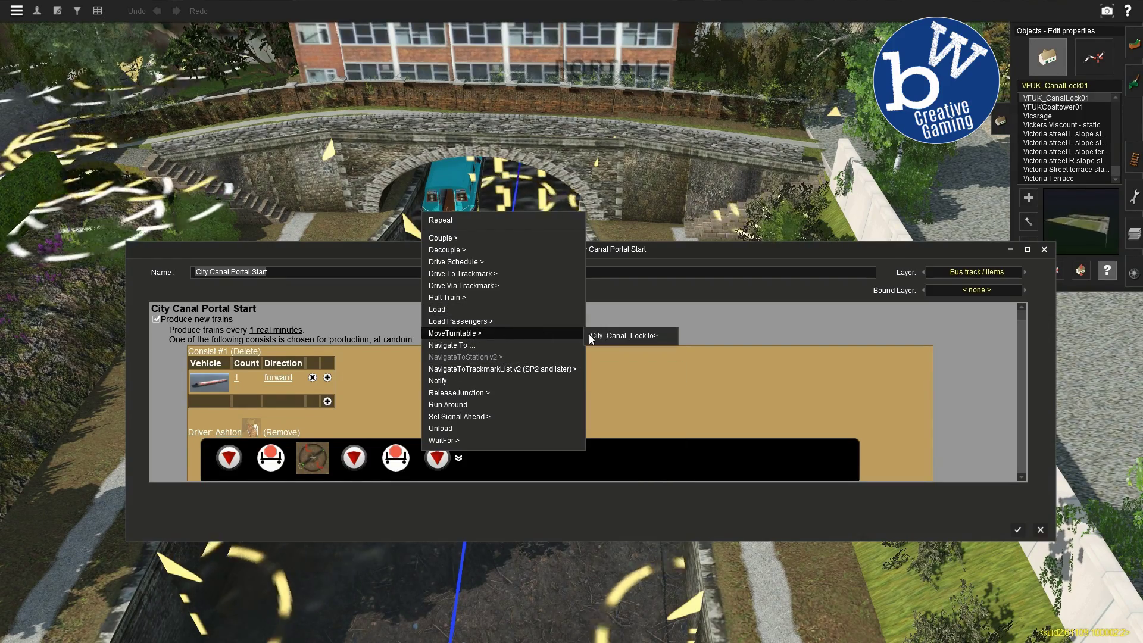
mouse_move(629, 335)
left_click(708, 349)
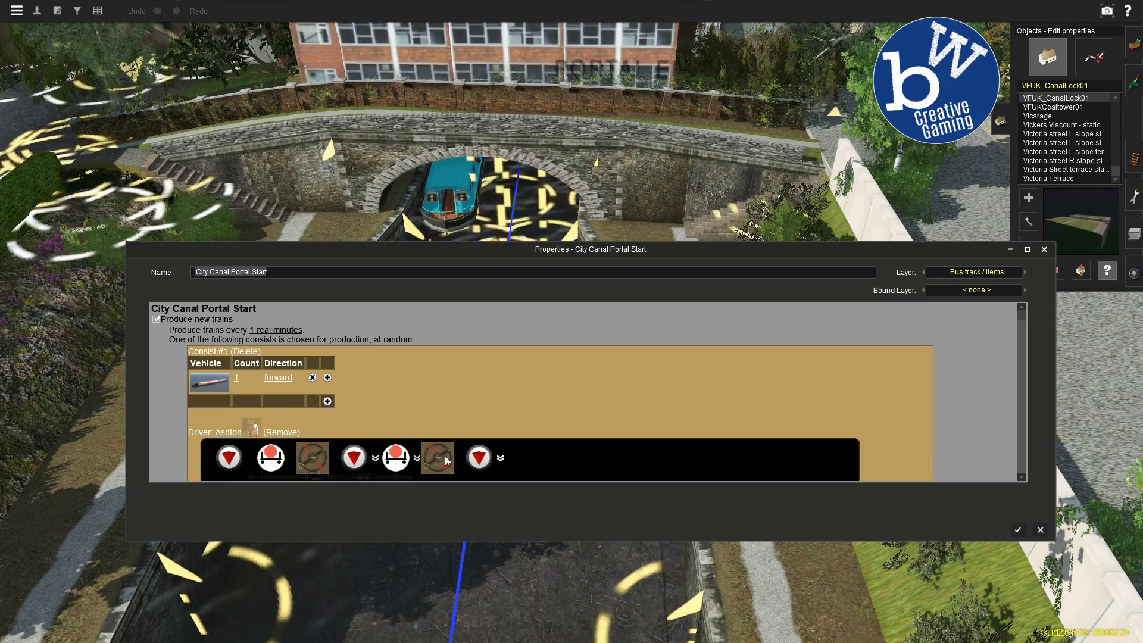
left_click_drag(437, 456, 433, 502)
- Insert a MoveTurntable command for City_Canal_Lock before the final Drive To End City Canal Marker command and save the portal's properties
left_click(419, 460)
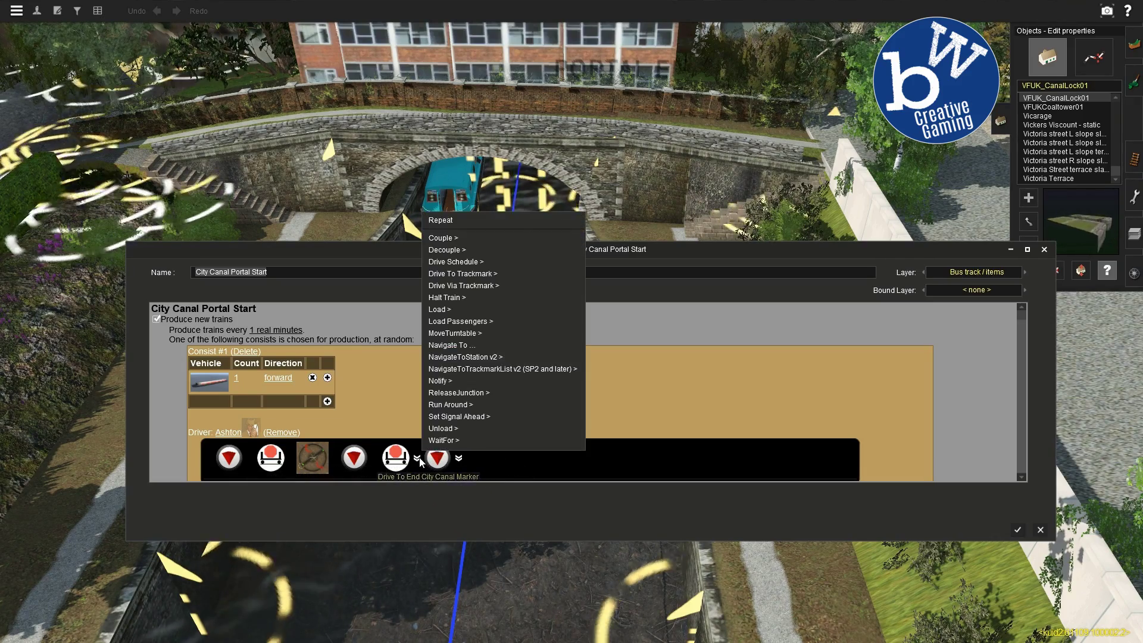
mouse_move(625, 335)
left_click(690, 339)
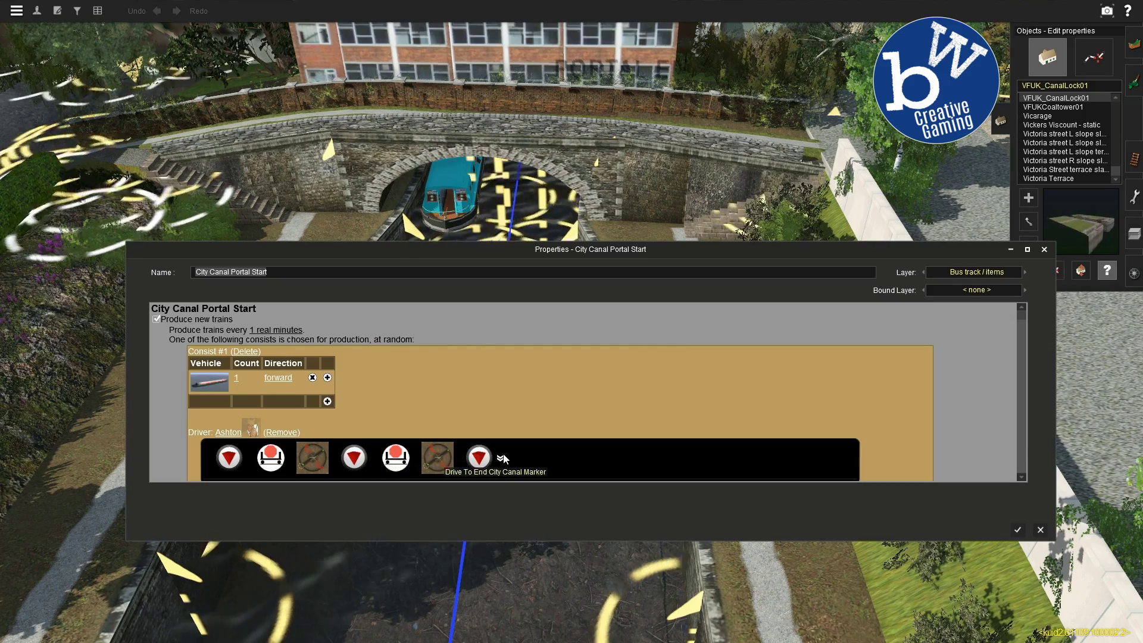
left_click(1017, 532)
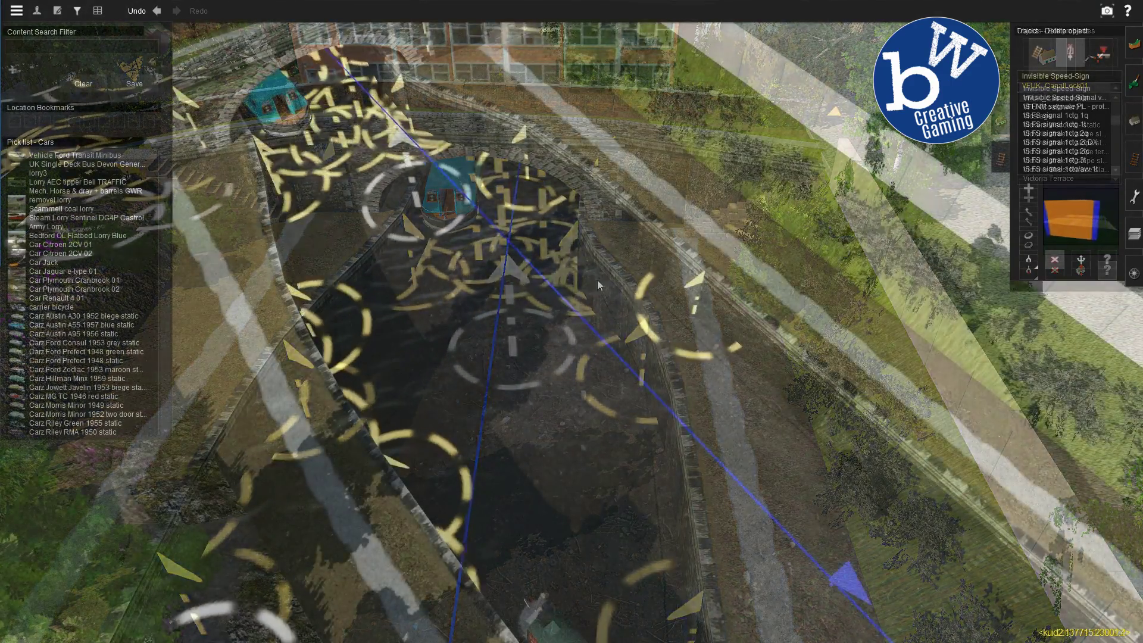
- Place an Invisible Speed-Sign on the canal track near the bridge, rotate it, and set its speed limit to 5 MPH
left_click(535, 269)
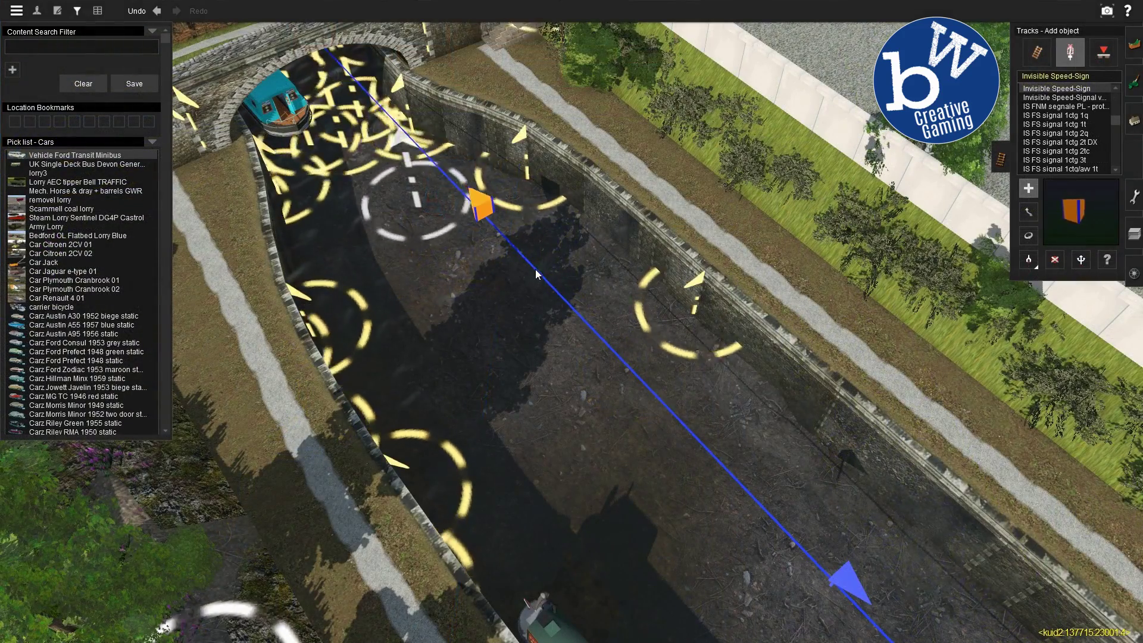
left_click(1028, 235)
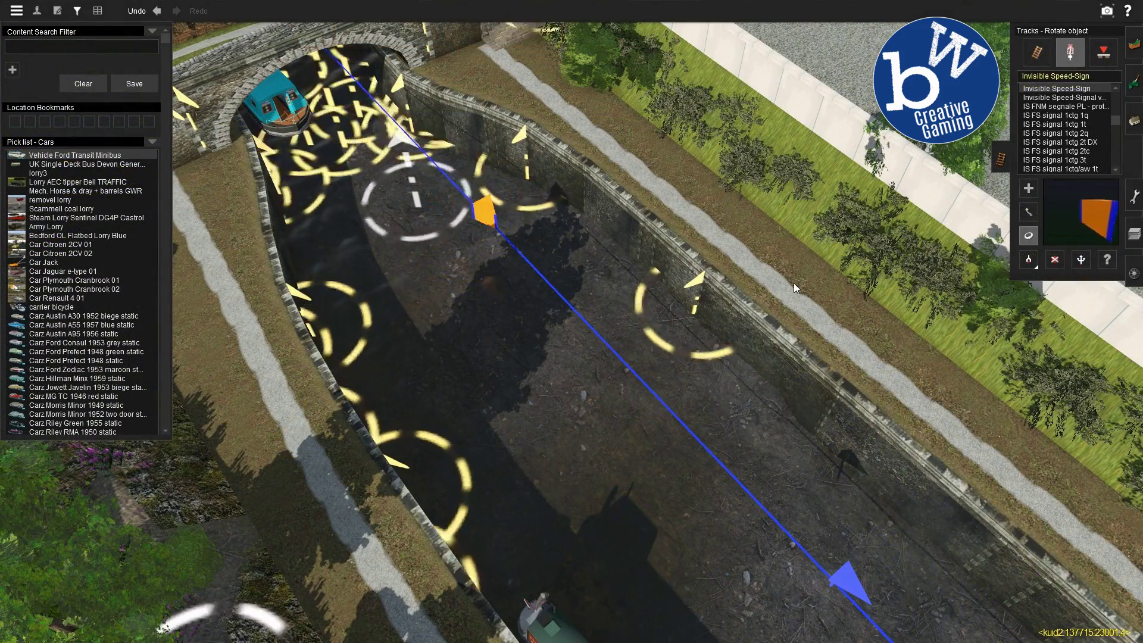
left_click(485, 211)
left_click(233, 375)
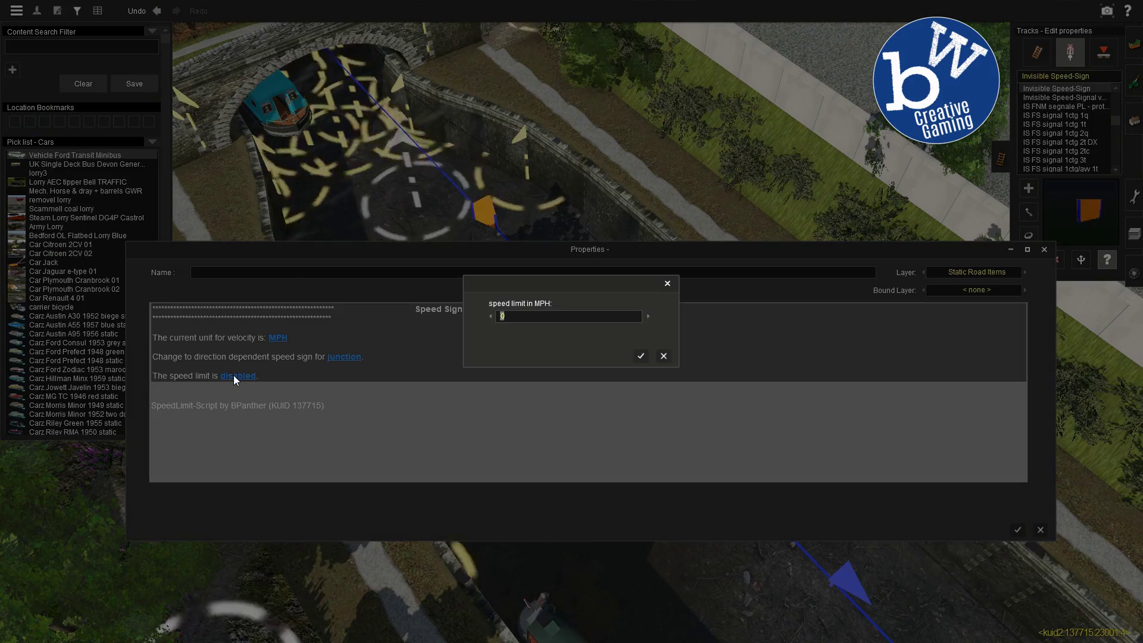
type("5")
left_click(640, 356)
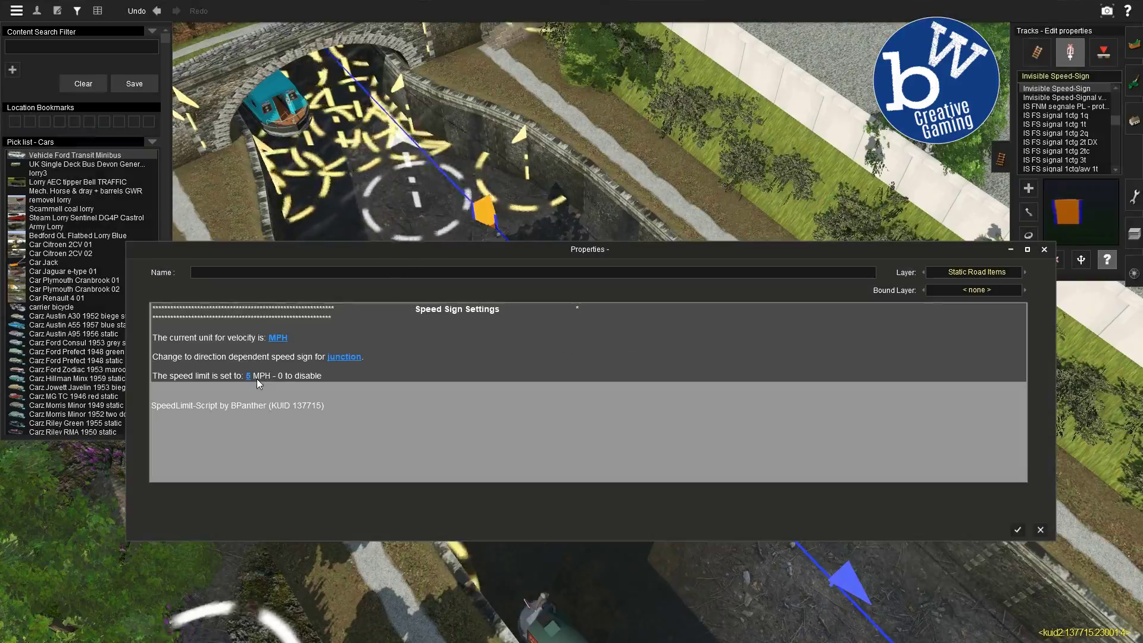
left_click(1012, 530)
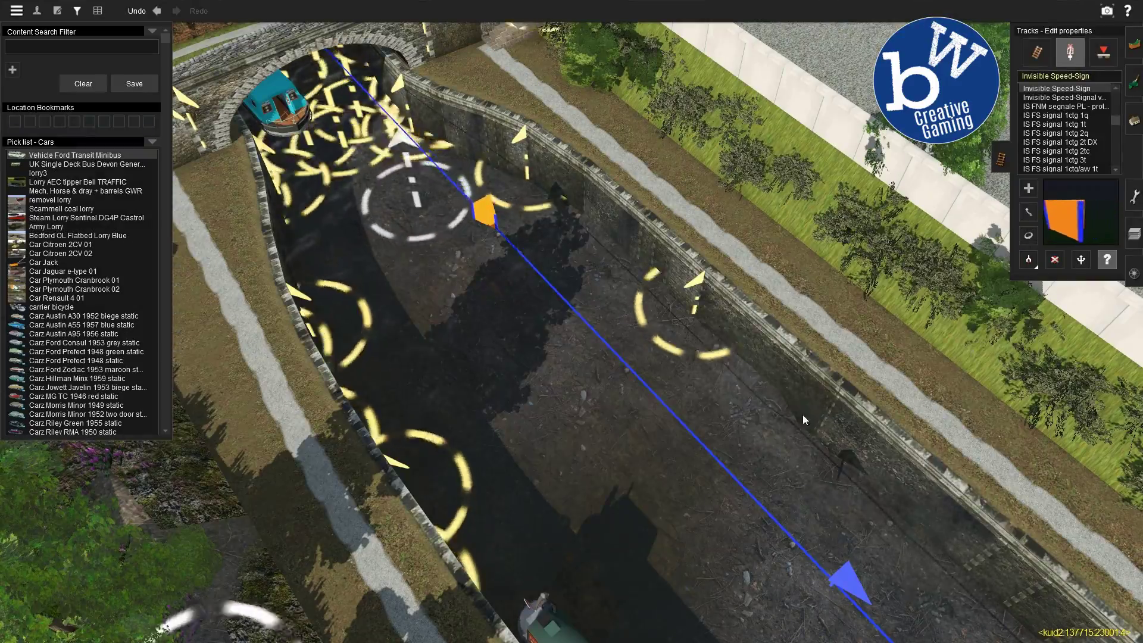
- Add another Invisible Speed-Sign farther along the walled canal, turn it around, and set its speed limit in MPH
right_click_drag(791, 416, 559, 159)
left_click(546, 160)
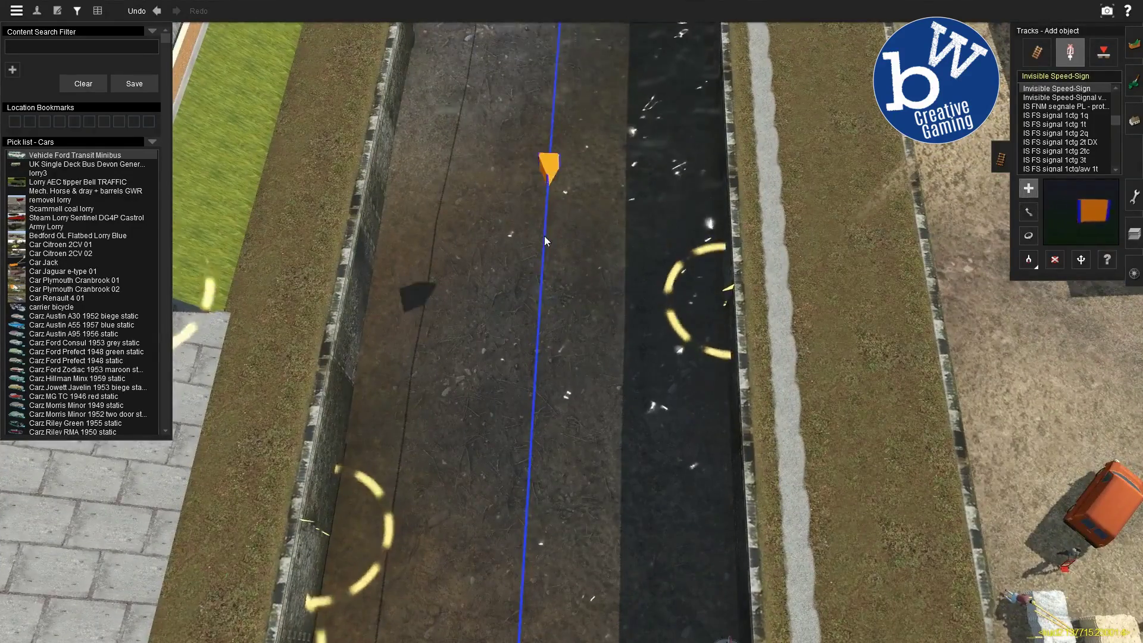
left_click(1028, 236)
left_click(1106, 259)
left_click(548, 157)
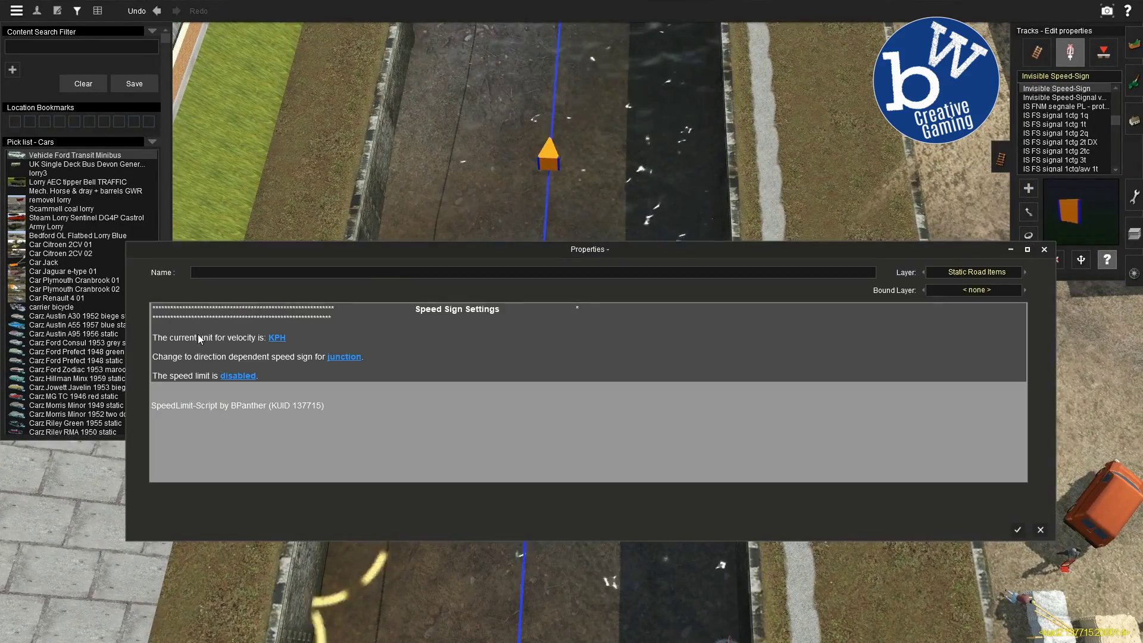
left_click(252, 372)
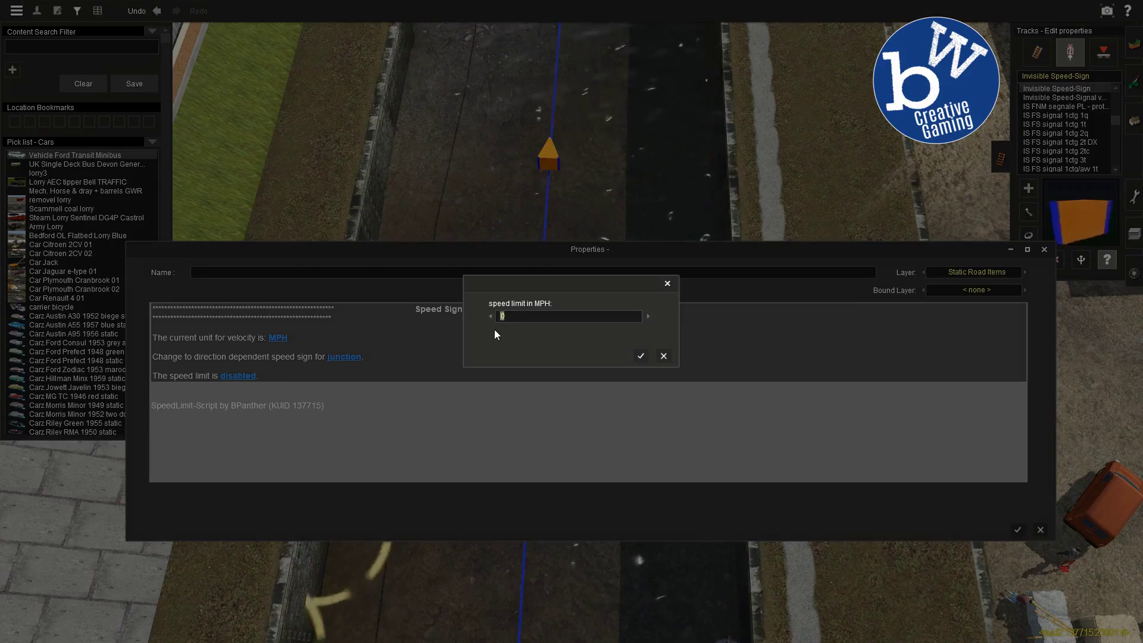
left_click(640, 357)
left_click(1017, 529)
- Place an Invisible Speed-Sign on the track just outside City_Canal_Lock and set its speed limit to 5 MPH
key("Up")
scroll(577, 145, "down", 3)
right_click_drag(636, 82, 560, 156)
left_click(1033, 190)
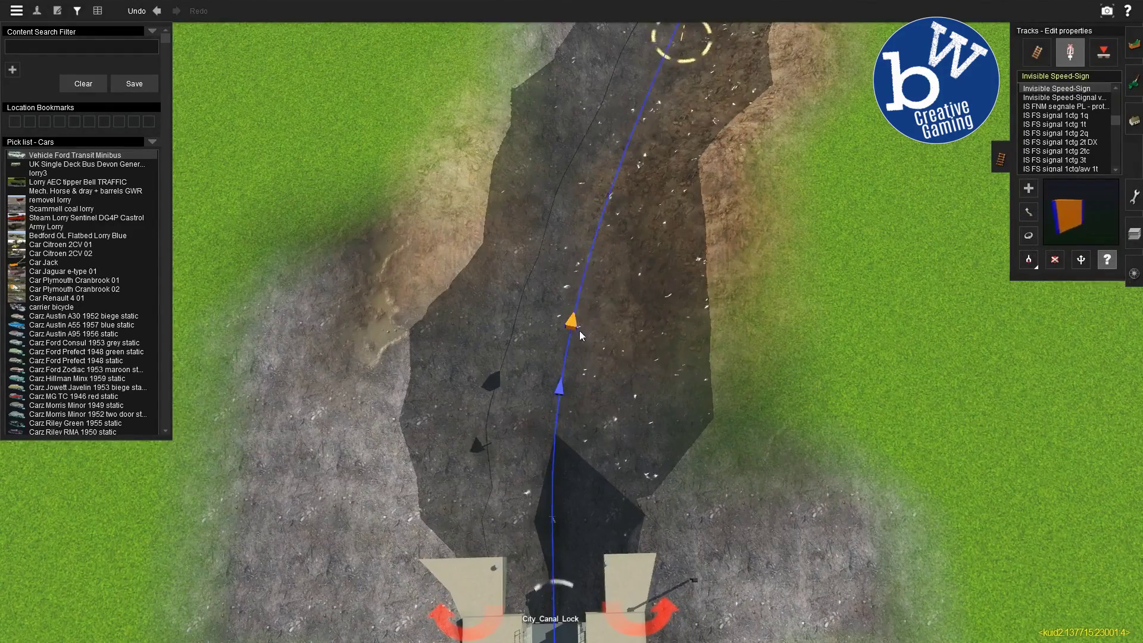
left_click(581, 329)
left_click(243, 376)
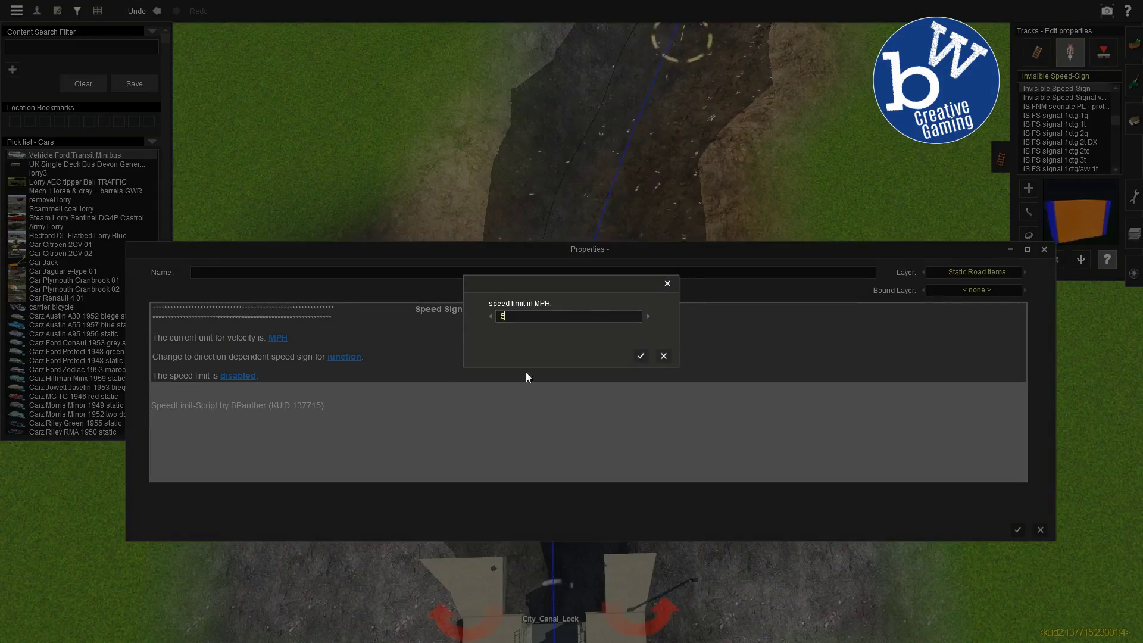